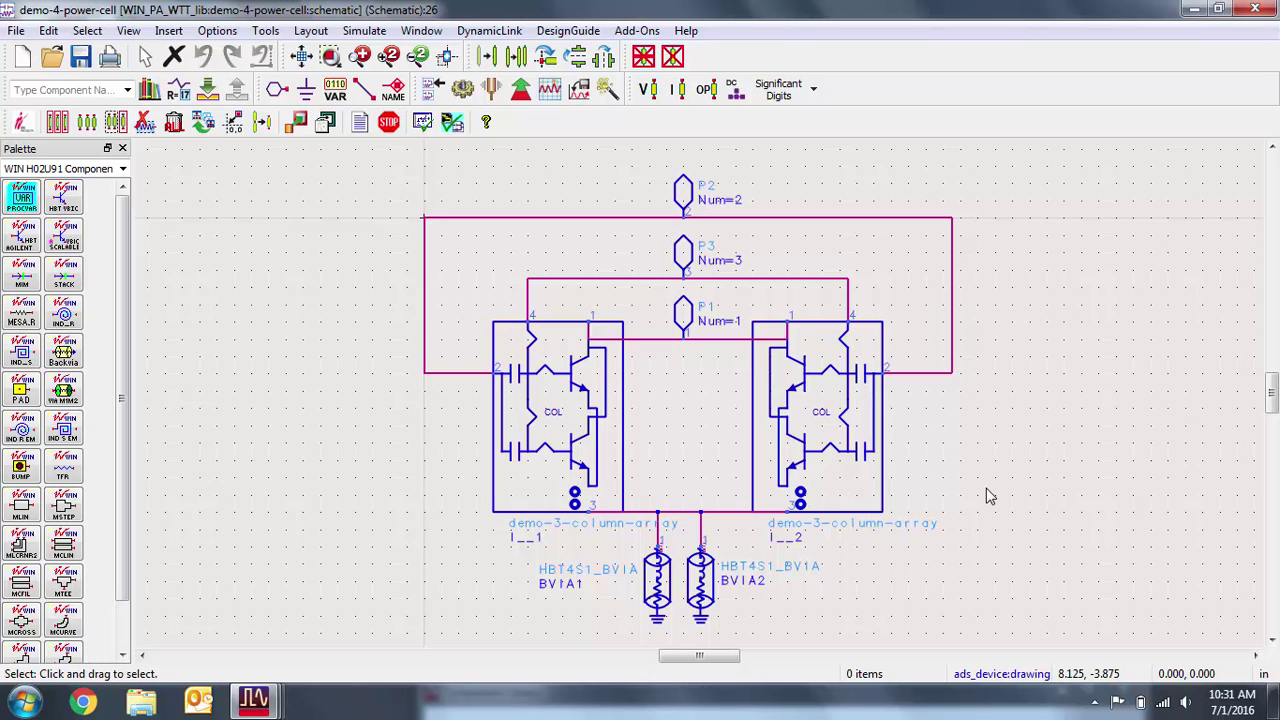
Step: Open the layout, update differences from schematic, and place the BVIA via at the origin
{"action": "left_click", "coordinate": [421, 30]}
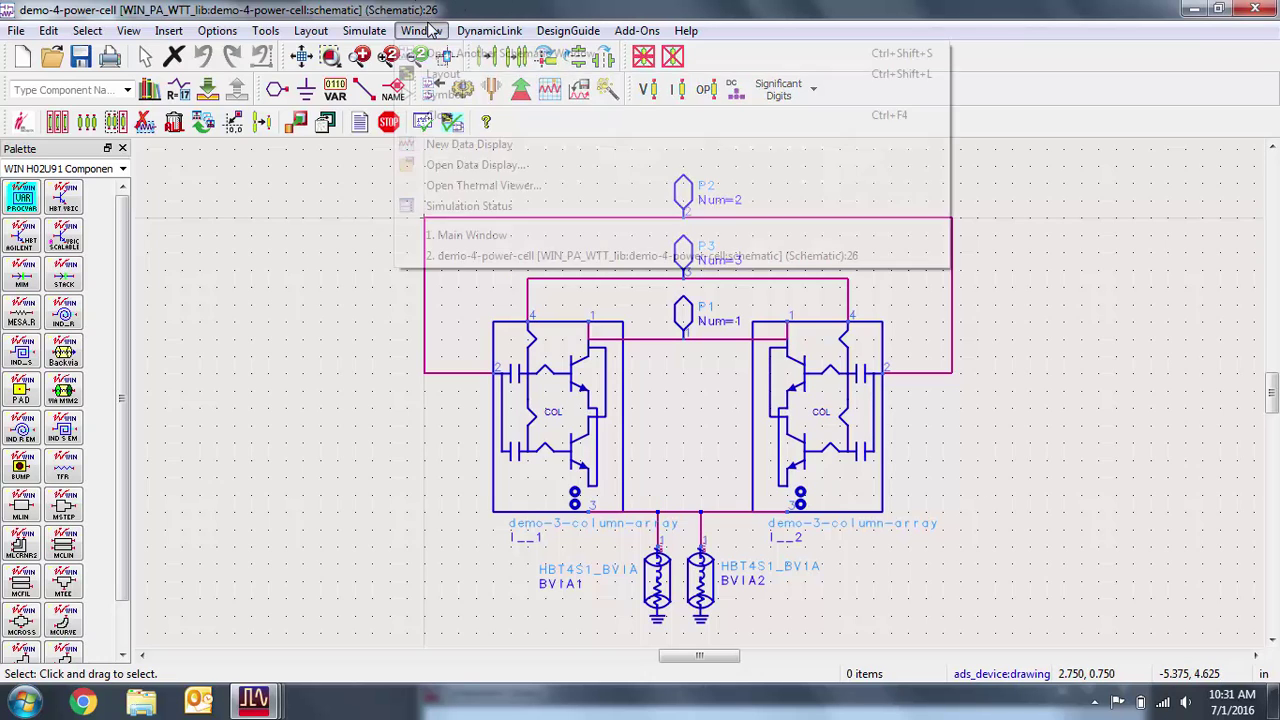
{"action": "left_click", "coordinate": [443, 76]}
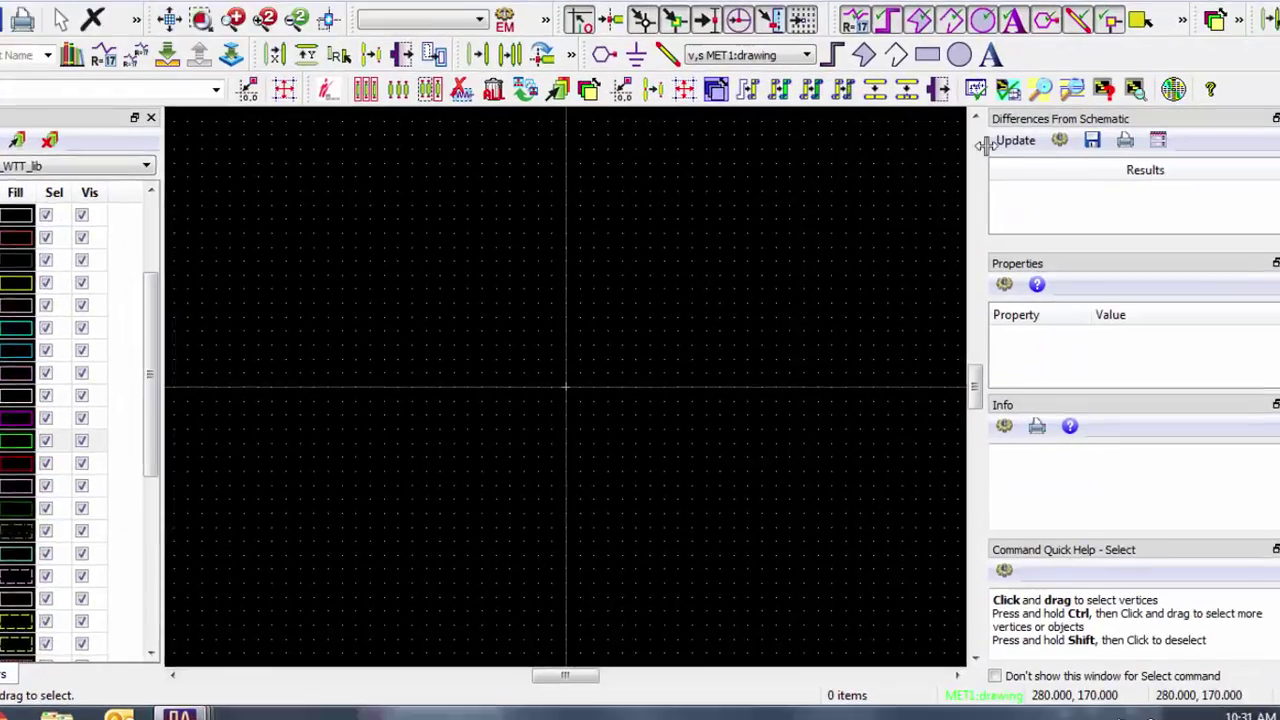
{"action": "left_click", "coordinate": [1012, 141]}
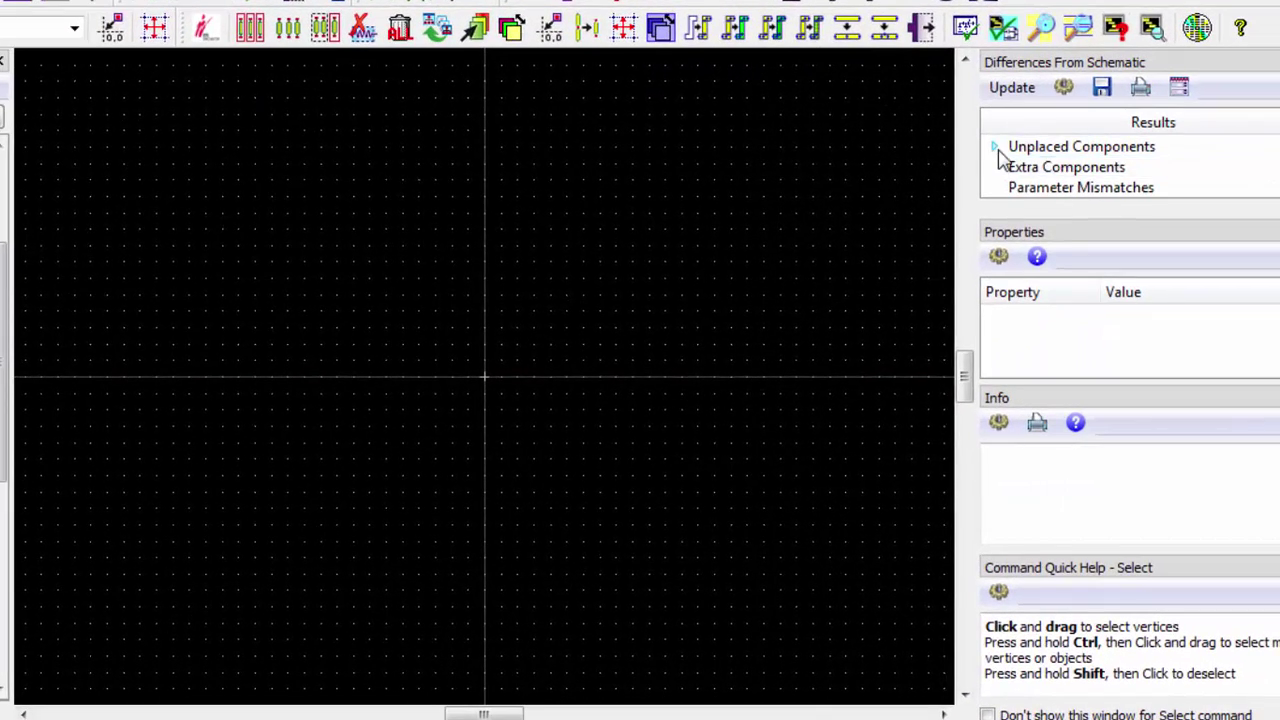
{"action": "left_click", "coordinate": [1003, 193]}
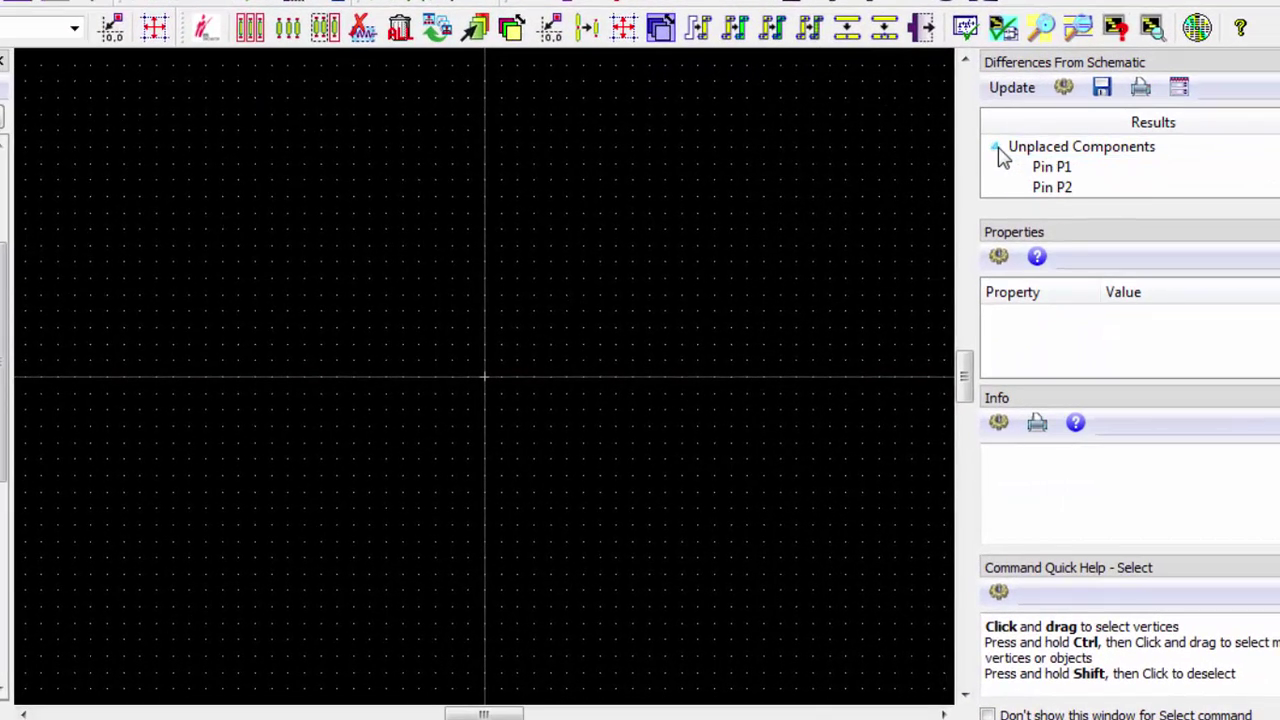
{"action": "scroll", "coordinate": [1070, 160], "scroll_direction": "down", "scroll_amount": 3}
{"action": "left_click", "coordinate": [1070, 166]}
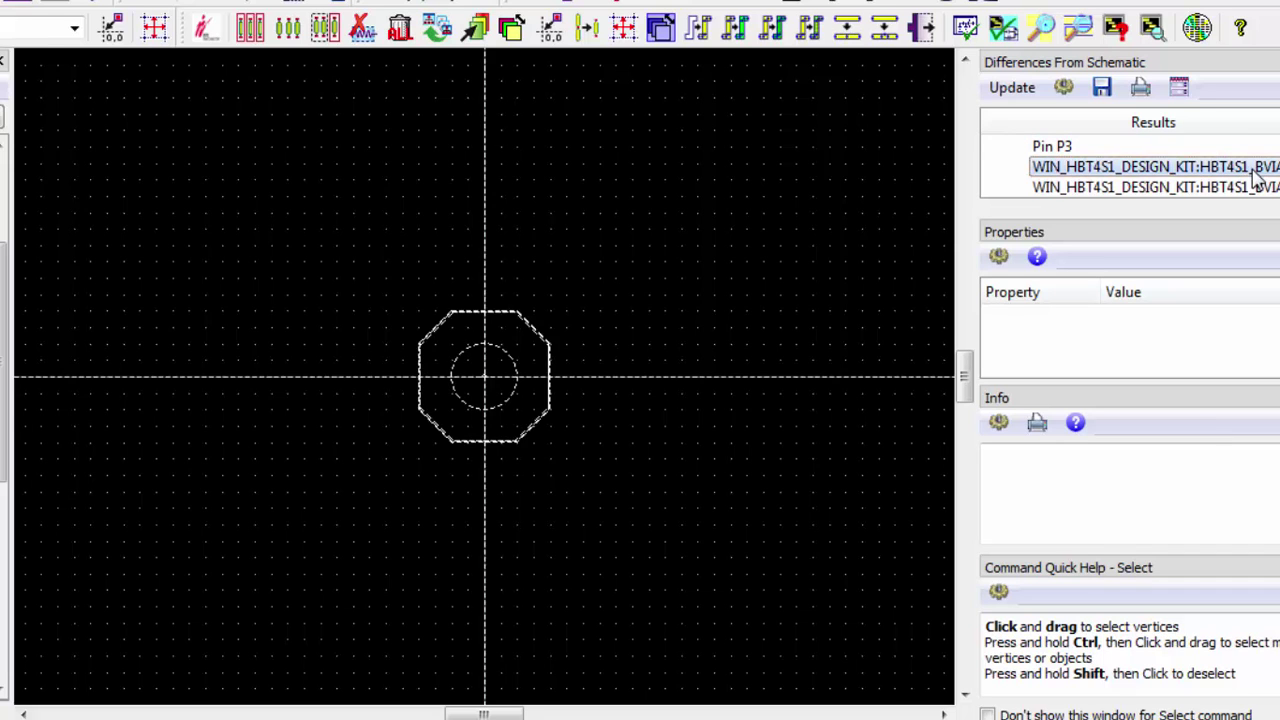
{"action": "left_click", "coordinate": [489, 379]}
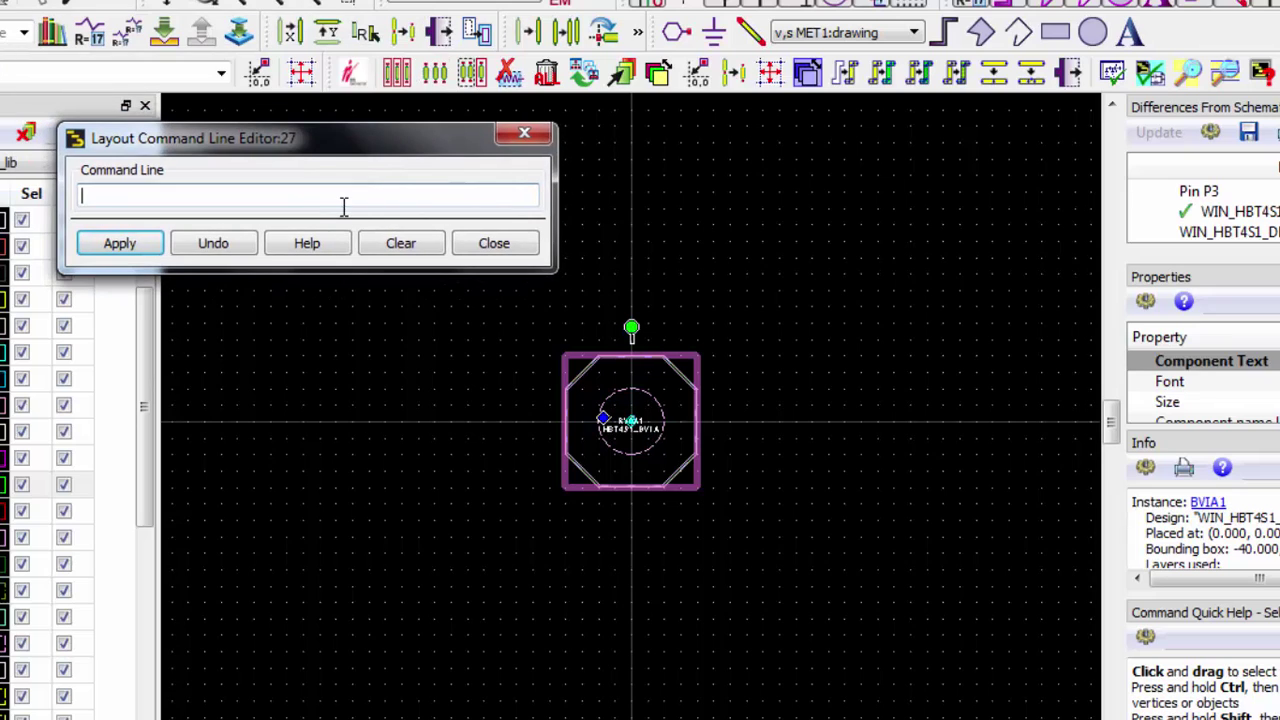
Step: Move the via up with 'dy 50', then add an X-mirrored copy below it with 'fx 0'
{"action": "left_click", "coordinate": [349, 204]}
{"action": "type", "text": "dy 50"}
{"action": "left_click", "coordinate": [150, 243]}
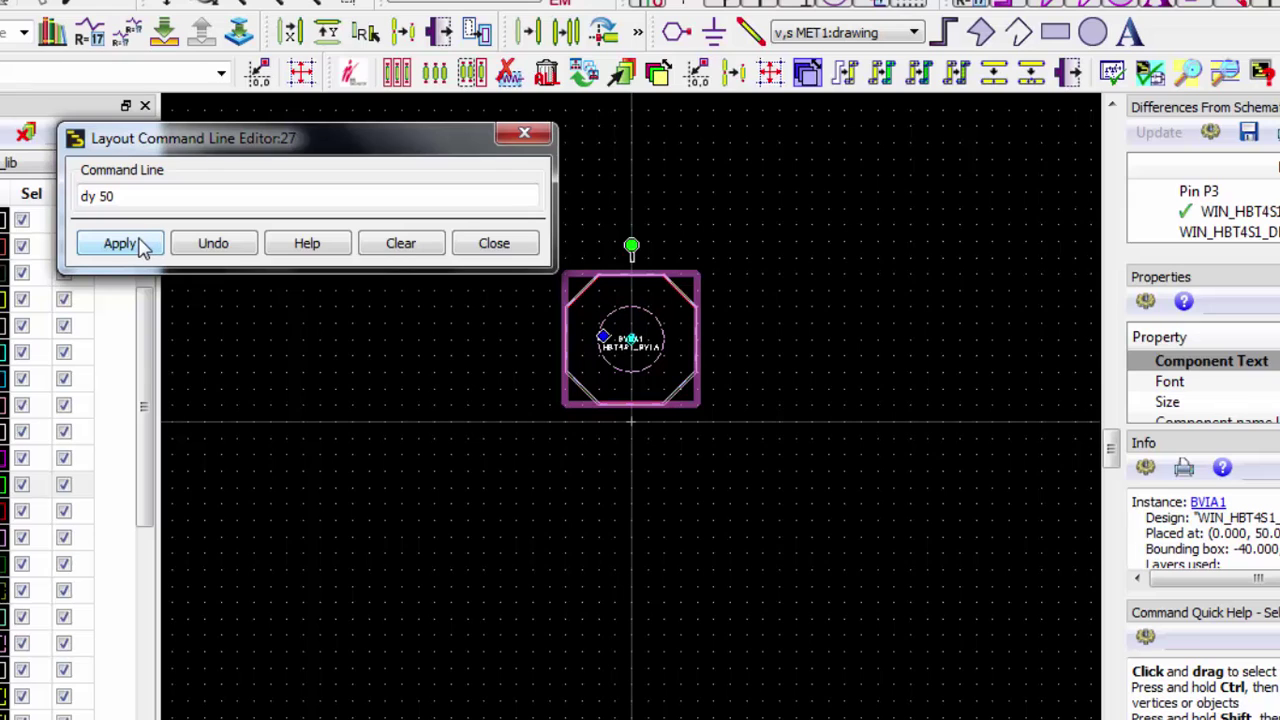
{"action": "left_click", "coordinate": [152, 196]}
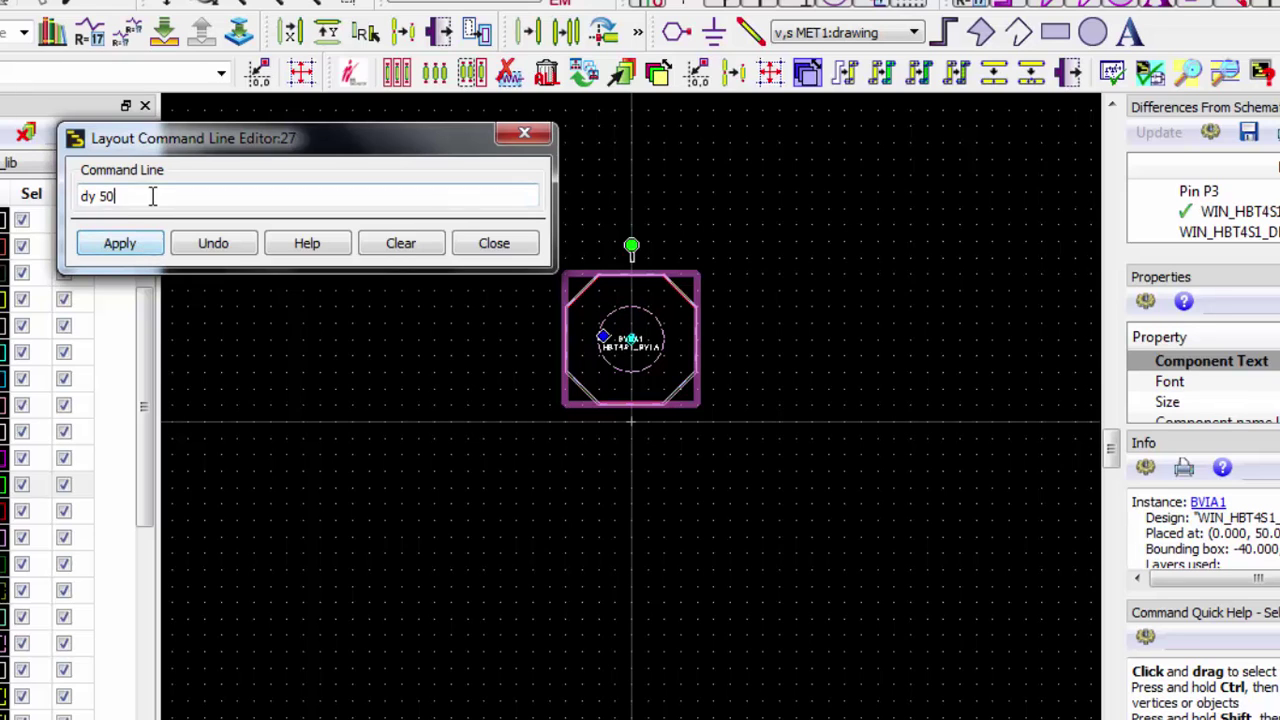
{"action": "triple_click", "coordinate": [152, 196]}
{"action": "type", "text": "fx 0"}
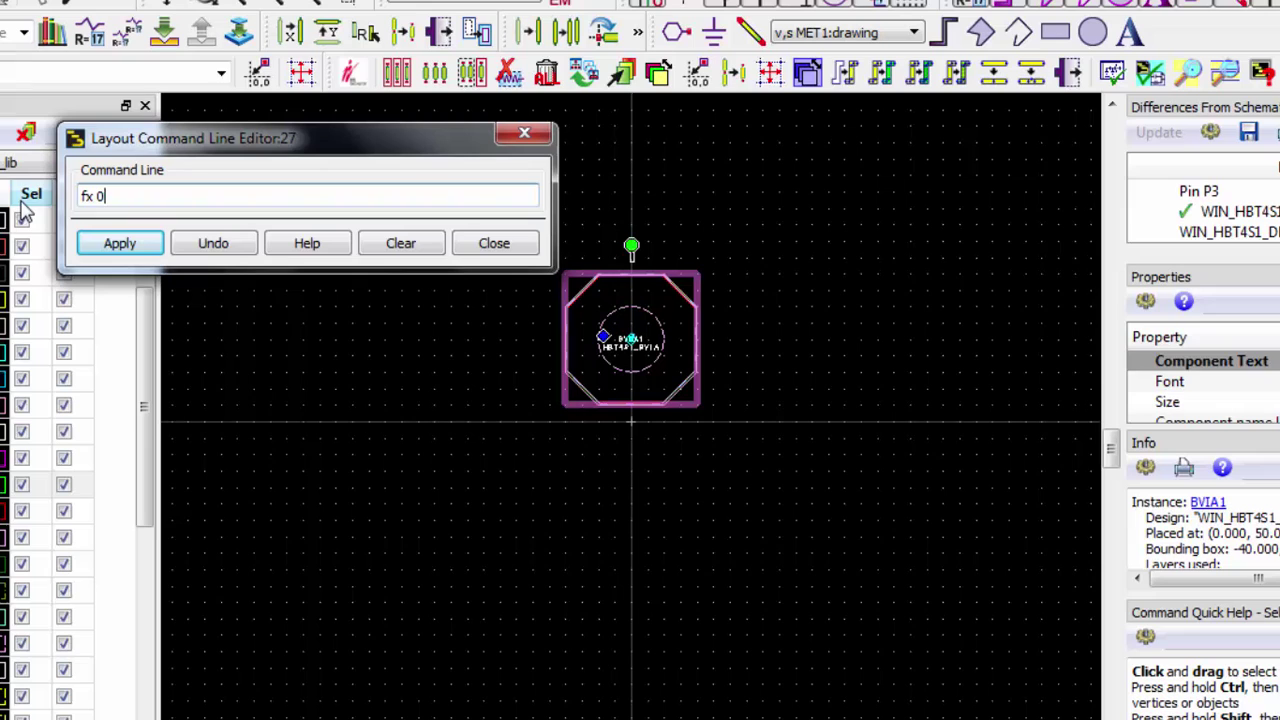
{"action": "left_click", "coordinate": [126, 246]}
{"action": "left_click", "coordinate": [521, 137]}
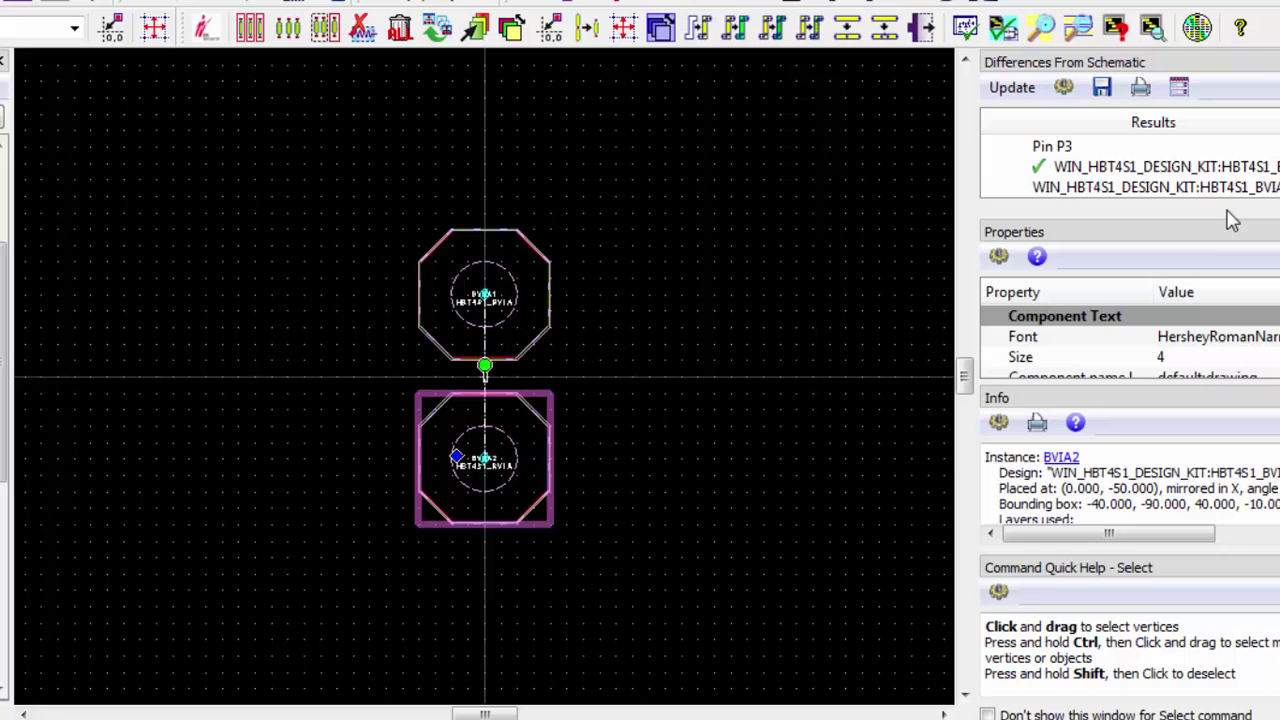
Step: Place the demo-3-column-array instance at X -88, Y -122.5, beside the vias
{"action": "scroll", "coordinate": [1262, 180], "scroll_direction": "down", "scroll_amount": 1}
{"action": "left_click", "coordinate": [1263, 172]}
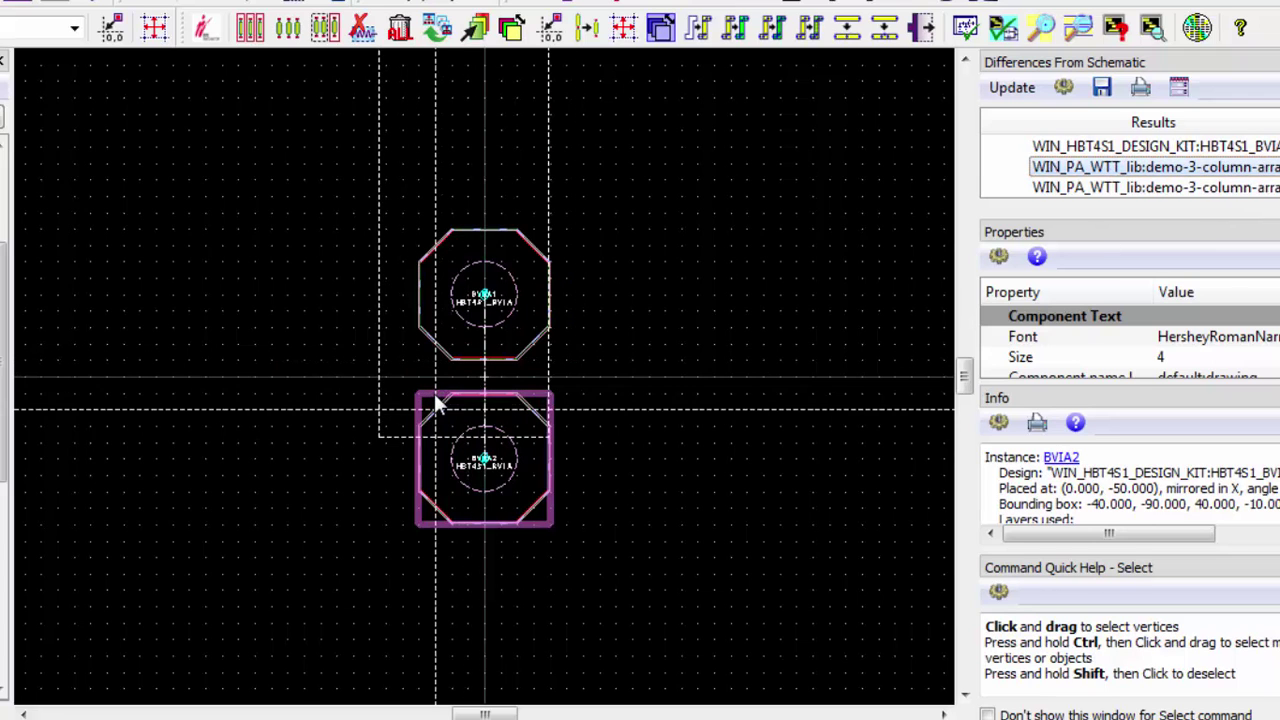
{"action": "left_click_drag", "start_coordinate": [447, 390], "coordinate": [208, 405]}
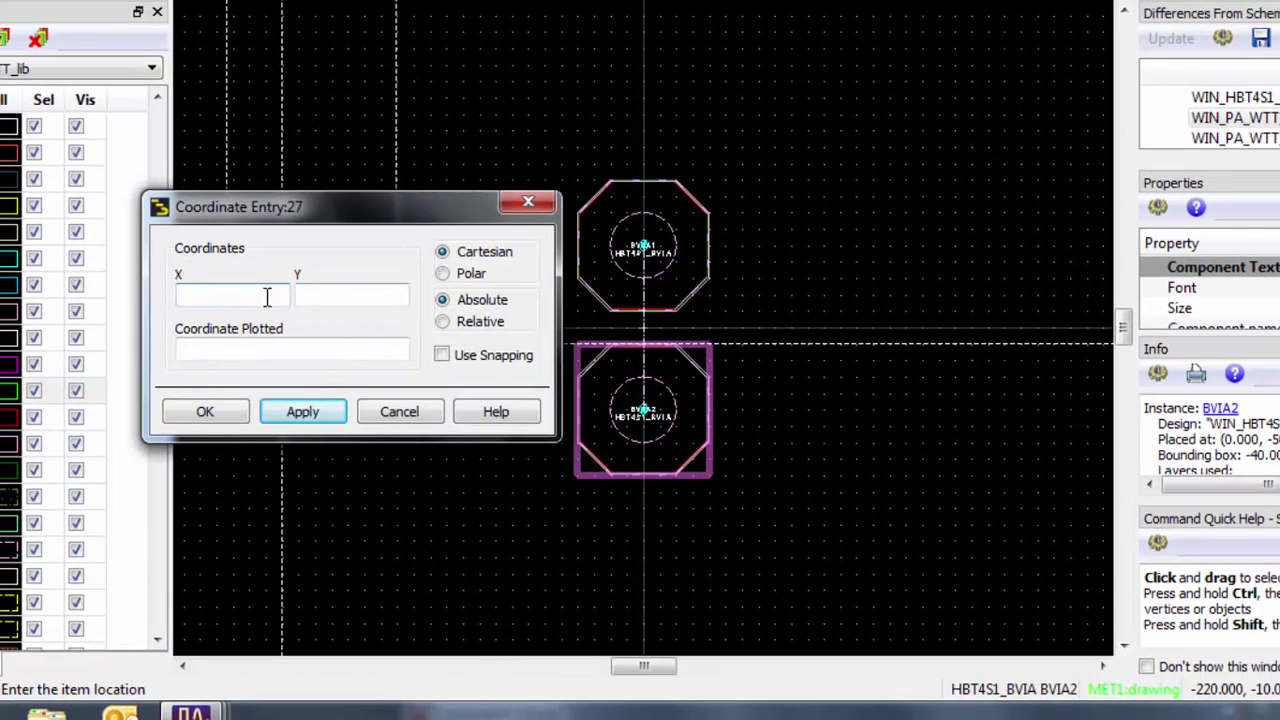
{"action": "type", "text": "-88"}
{"action": "left_click", "coordinate": [357, 296]}
{"action": "type", "text": "-122.5"}
{"action": "left_click", "coordinate": [322, 412]}
{"action": "left_click", "coordinate": [205, 412]}
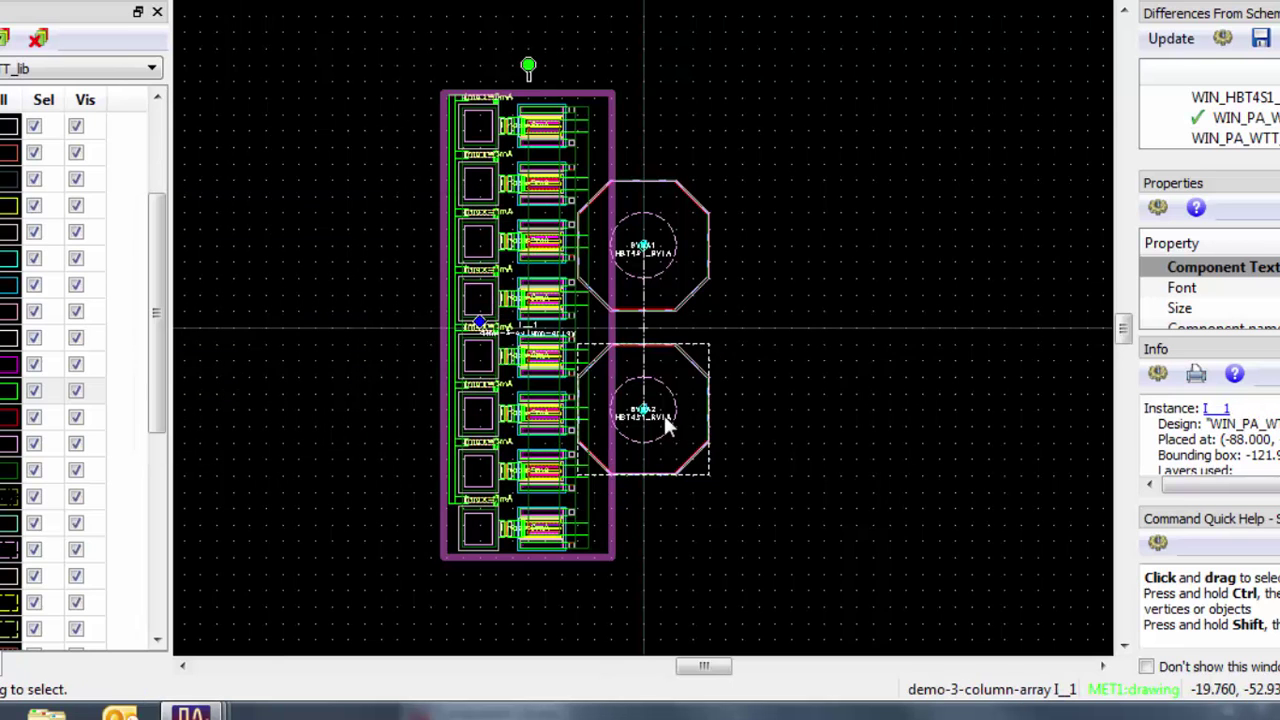
{"action": "left_click", "coordinate": [752, 420]}
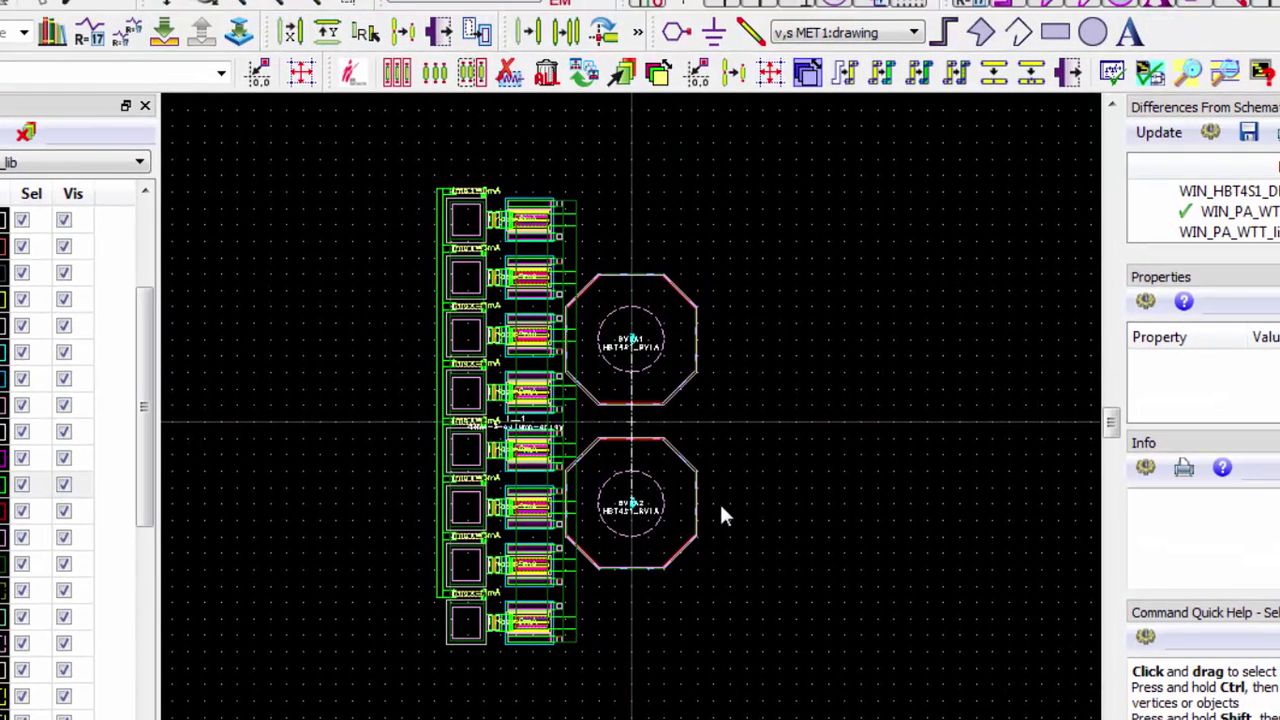
Step: Add a copy of the column array mirrored with 'fy 0' to the right of the vias
{"action": "type", "text": "fx 0"}
{"action": "left_click", "coordinate": [130, 248]}
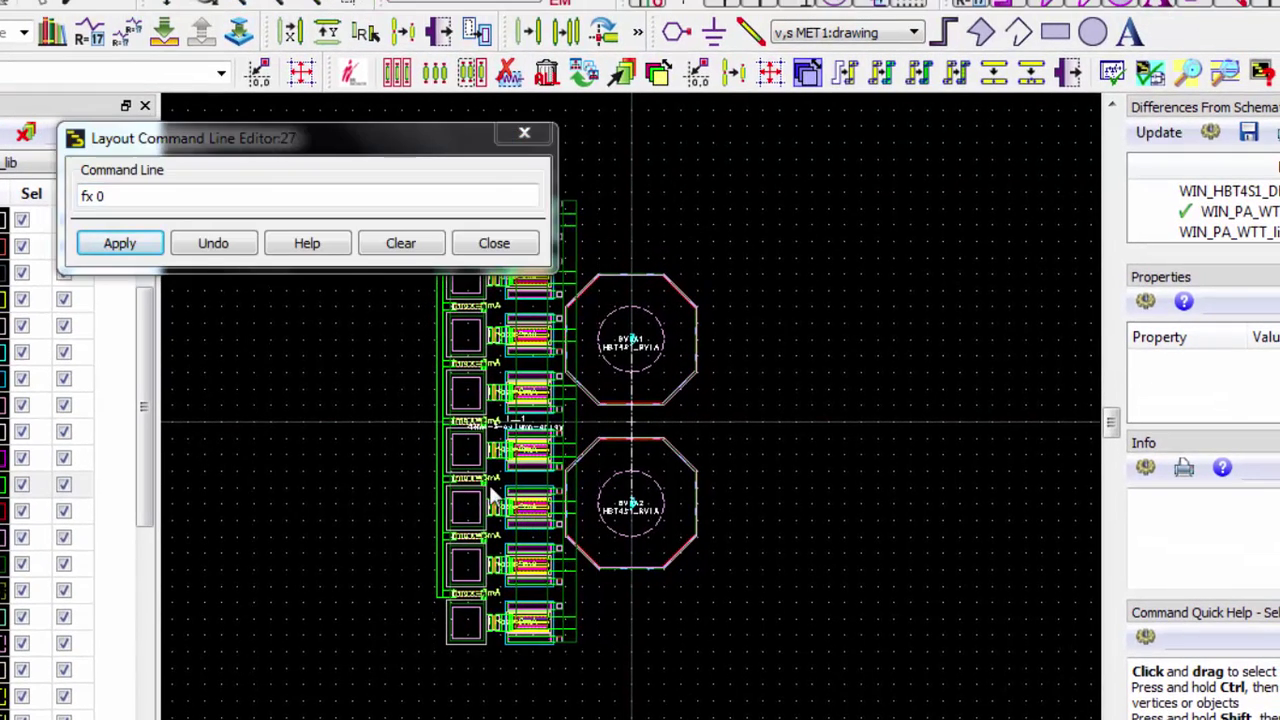
{"action": "left_click", "coordinate": [62, 205]}
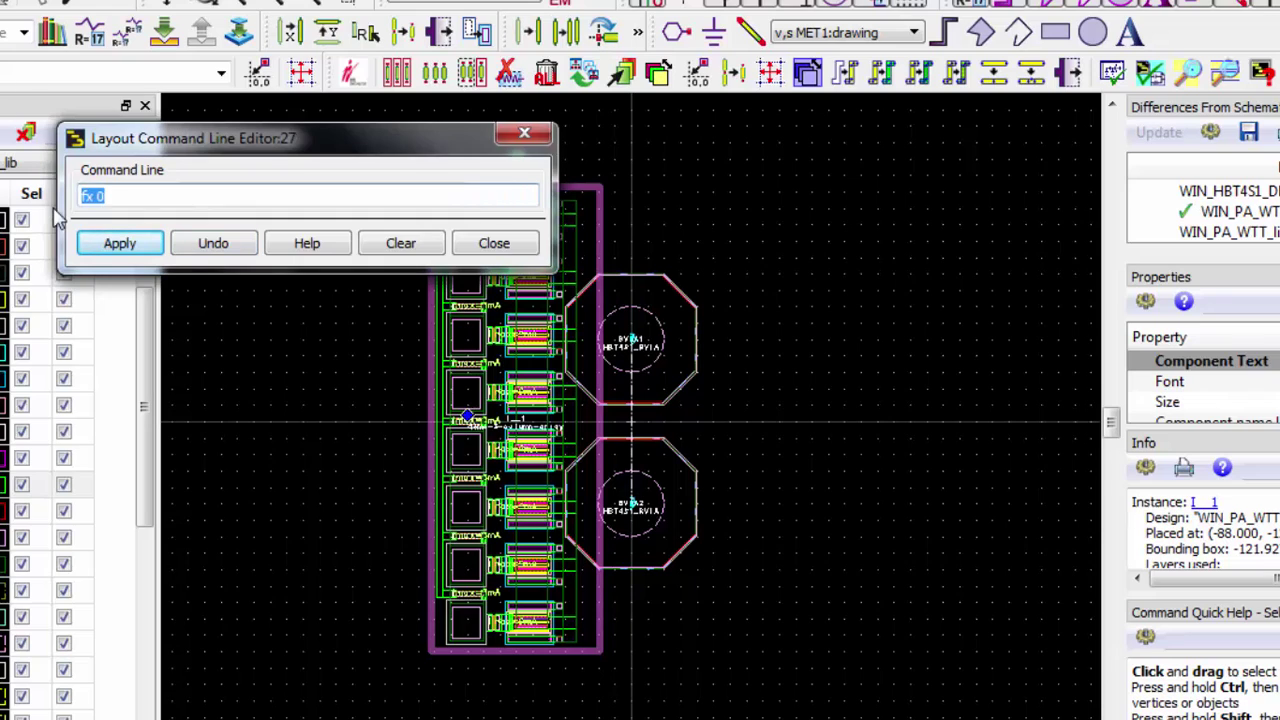
{"action": "type", "text": "fy 0"}
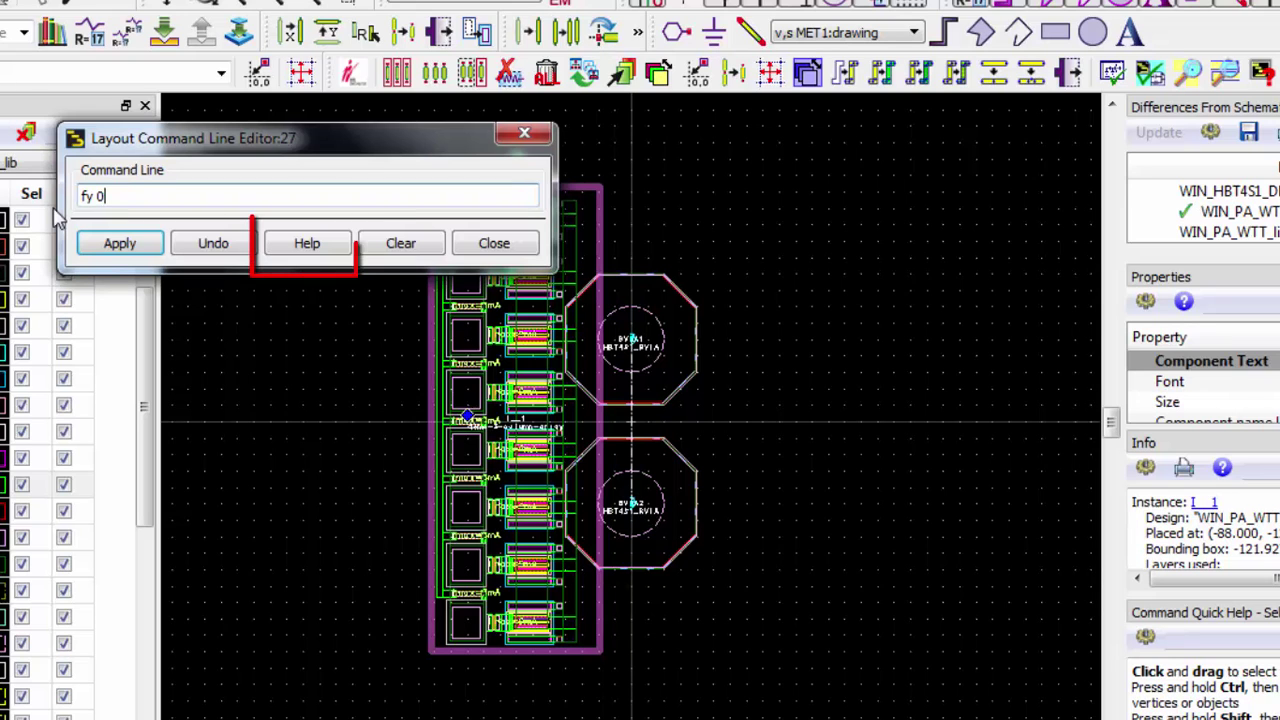
{"action": "left_click", "coordinate": [119, 243]}
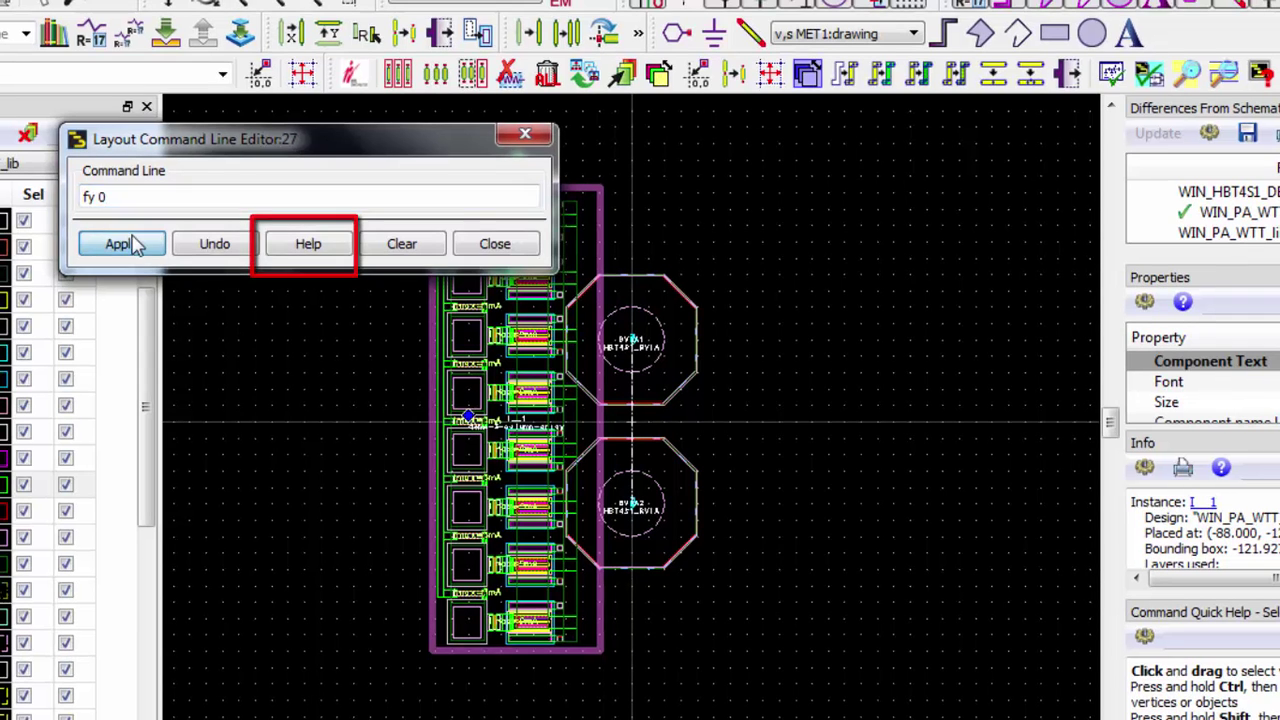
{"action": "left_click", "coordinate": [524, 133]}
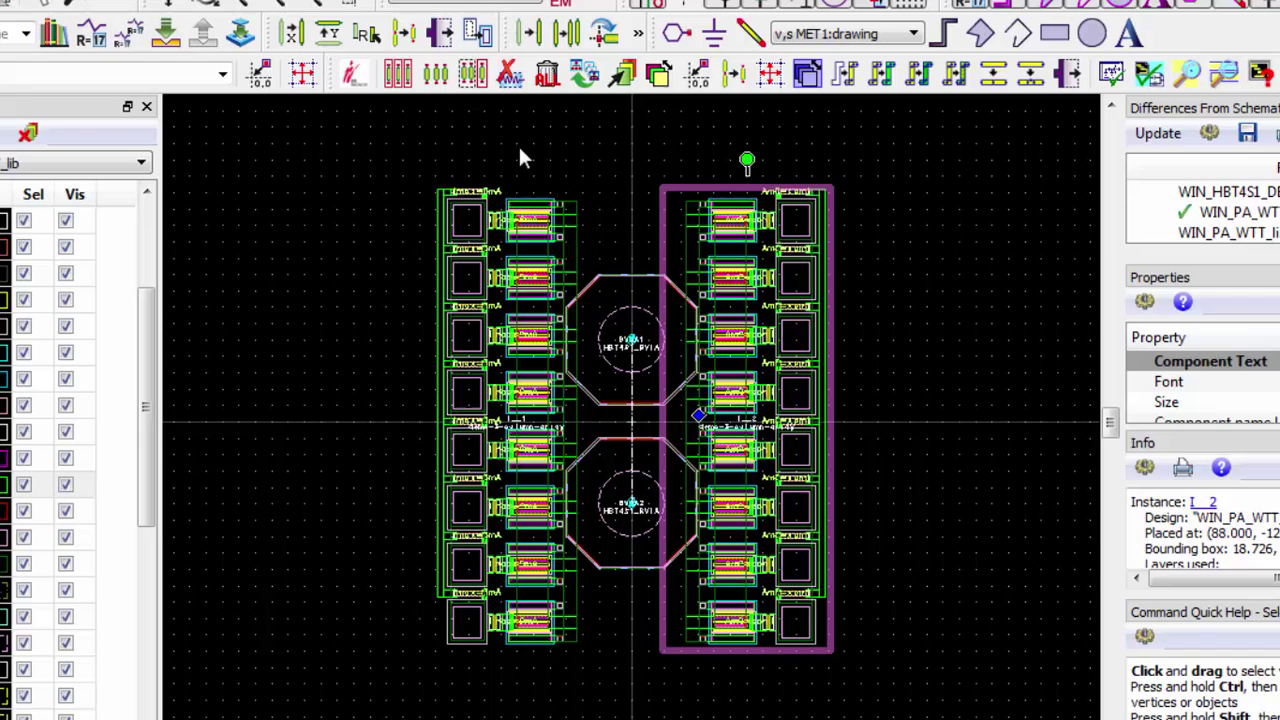
Step: Draw a metal rectangle with its opposite corner at relative offset 67, -269.2
{"action": "scroll", "coordinate": [600, 330], "scroll_direction": "up", "scroll_amount": 2}
{"action": "key", "text": "r"}
{"action": "left_click", "coordinate": [545, 414]}
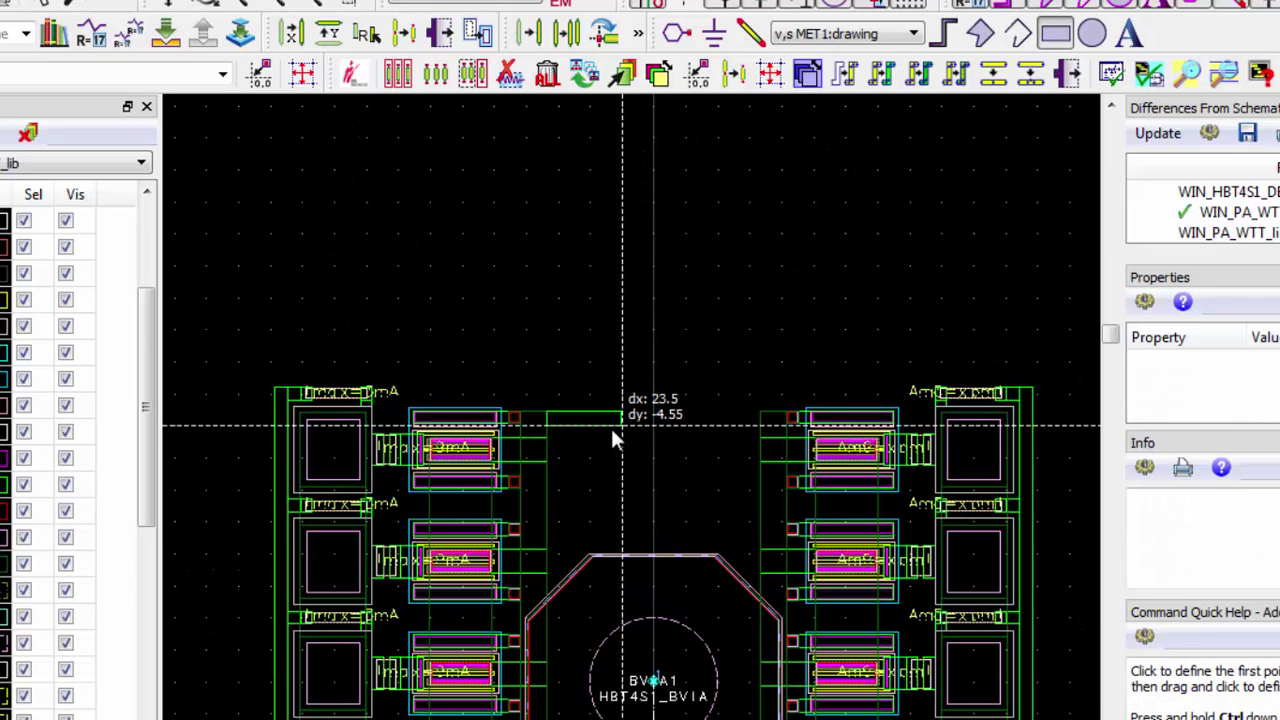
{"action": "key", "text": "Tab"}
{"action": "left_click", "coordinate": [431, 415]}
{"action": "left_click", "coordinate": [196, 392]}
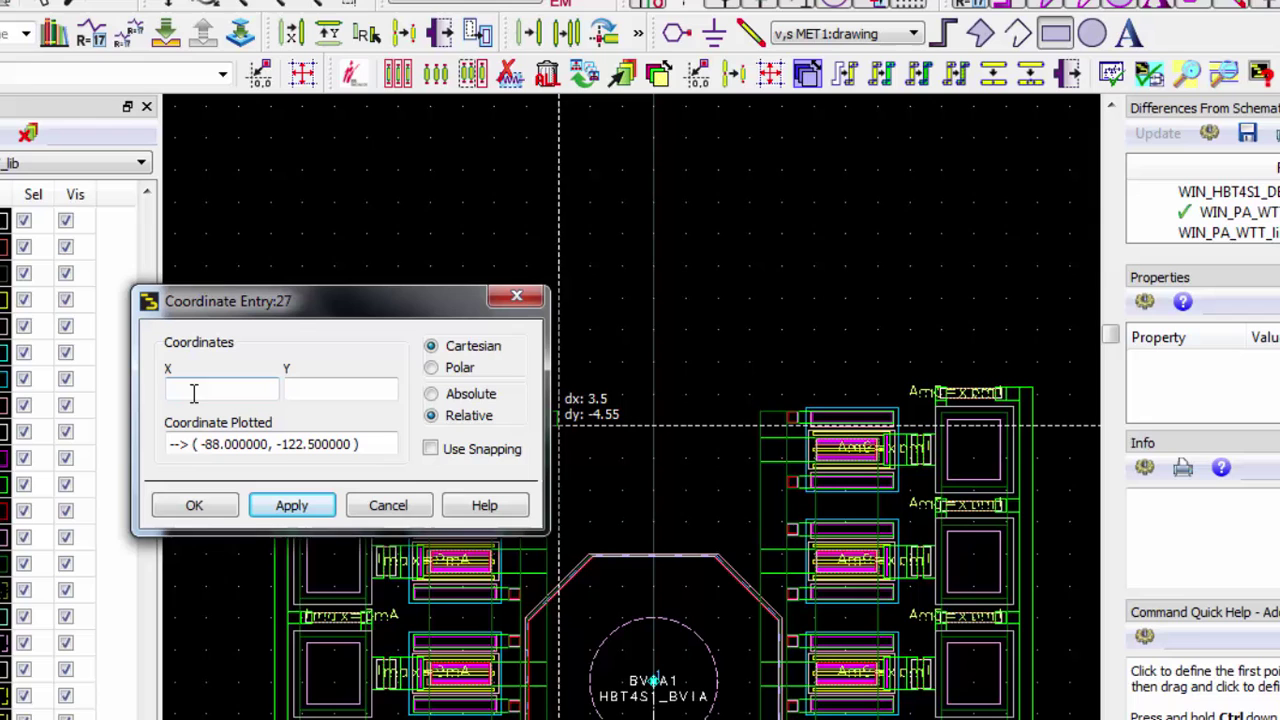
{"action": "type", "text": "67"}
{"action": "left_click", "coordinate": [326, 390]}
{"action": "type", "text": "-269"}
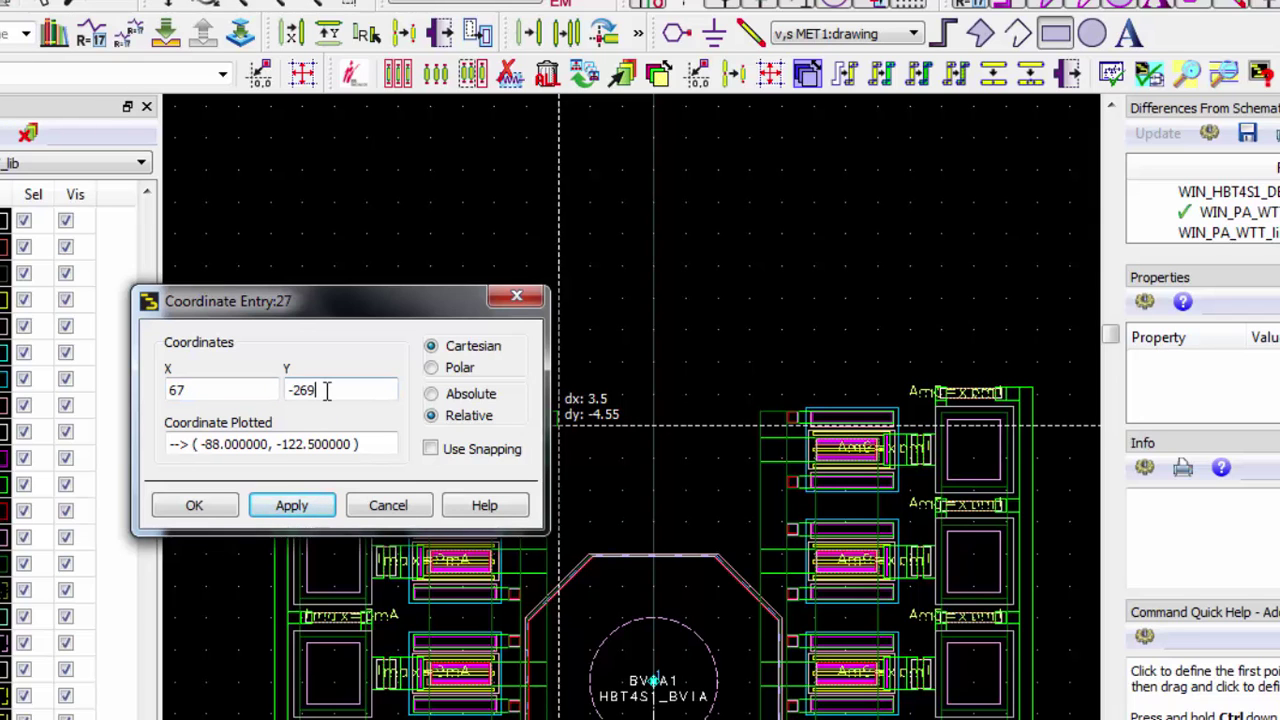
{"action": "type", "text": "."}
{"action": "type", "text": "2"}
{"action": "left_click", "coordinate": [297, 507]}
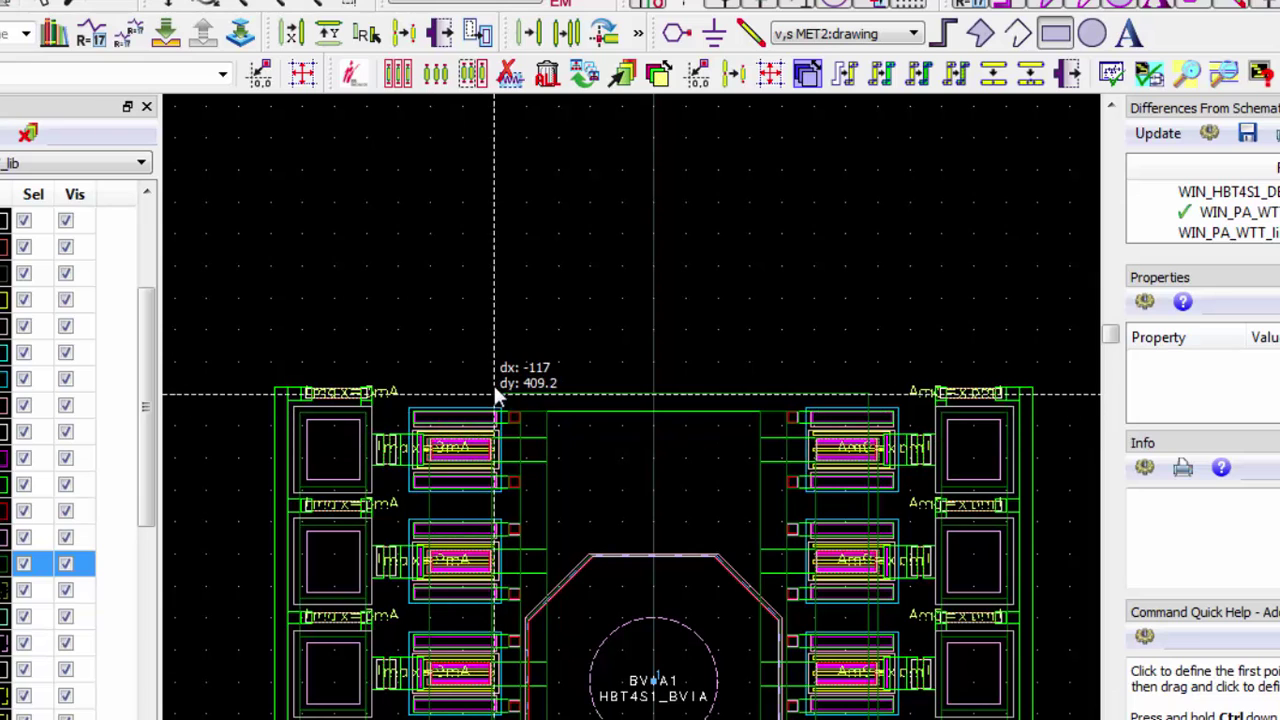
Step: Copy the via with relative offset 67, -279.2, then fit the layout in view
{"action": "left_click", "coordinate": [547, 410]}
{"action": "key", "text": "Tab"}
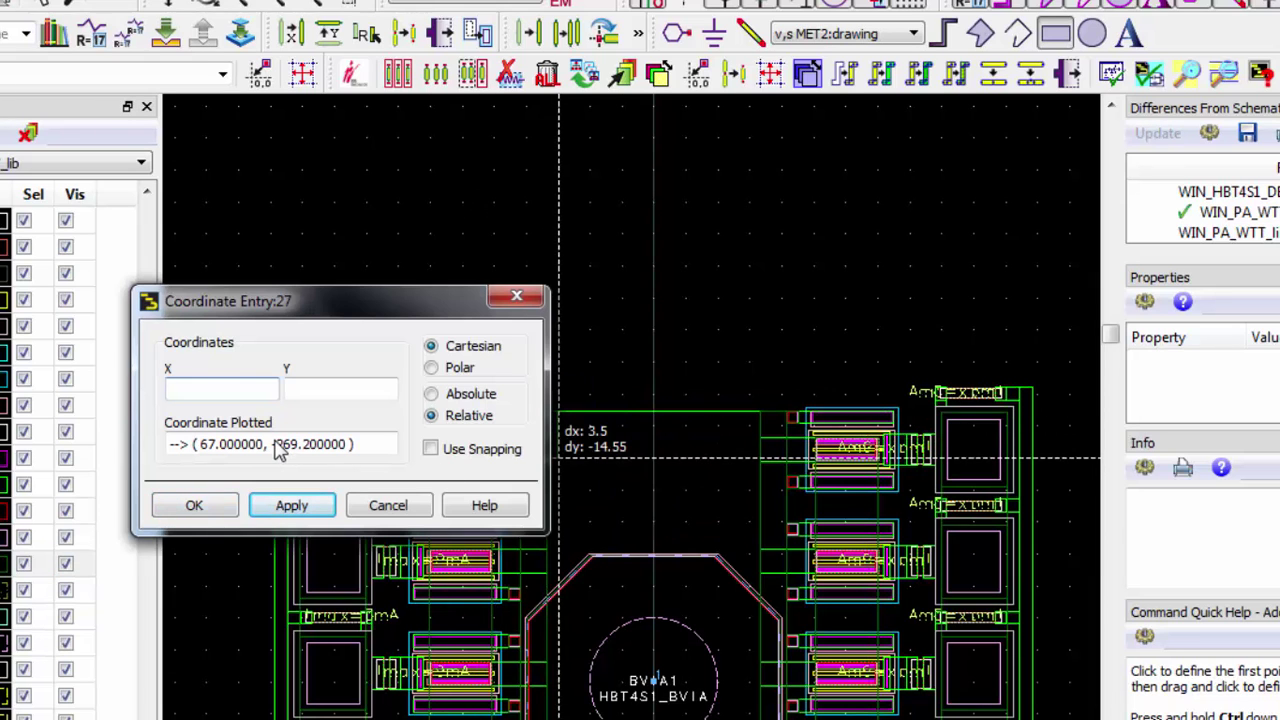
{"action": "type", "text": "67"}
{"action": "left_click", "coordinate": [346, 390]}
{"action": "type", "text": "-279.2"}
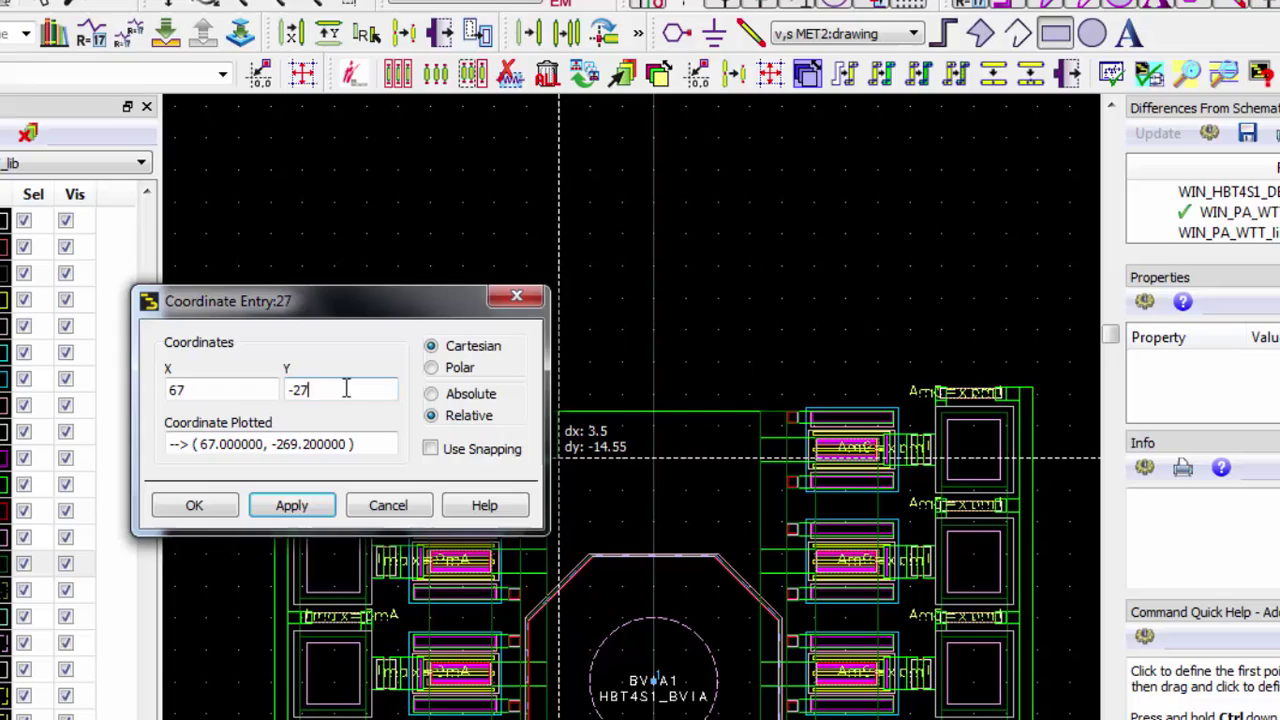
{"action": "left_click", "coordinate": [292, 505]}
{"action": "scroll", "coordinate": [676, 512], "scroll_direction": "down", "scroll_amount": 3}
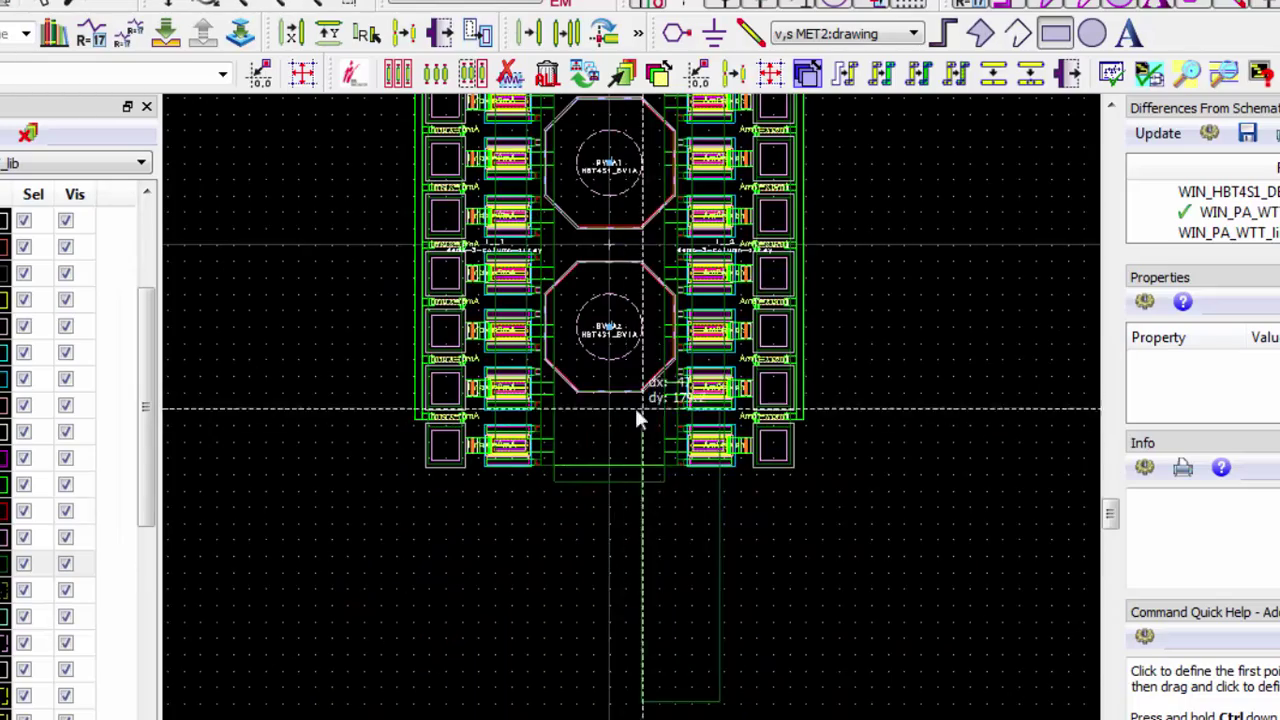
{"action": "key", "text": "Escape"}
{"action": "key", "text": "f"}
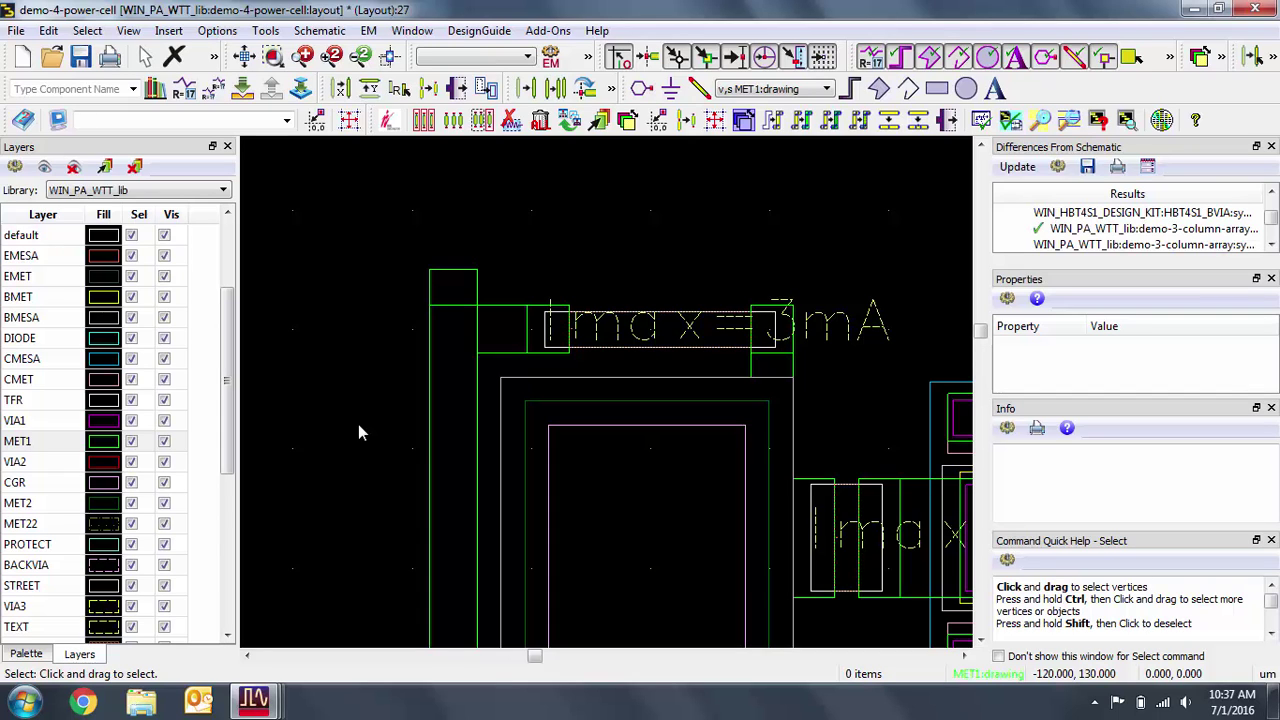
Step: Copy the small MET1 corner rectangle 233 units right to the array's far side
{"action": "left_click", "coordinate": [466, 294]}
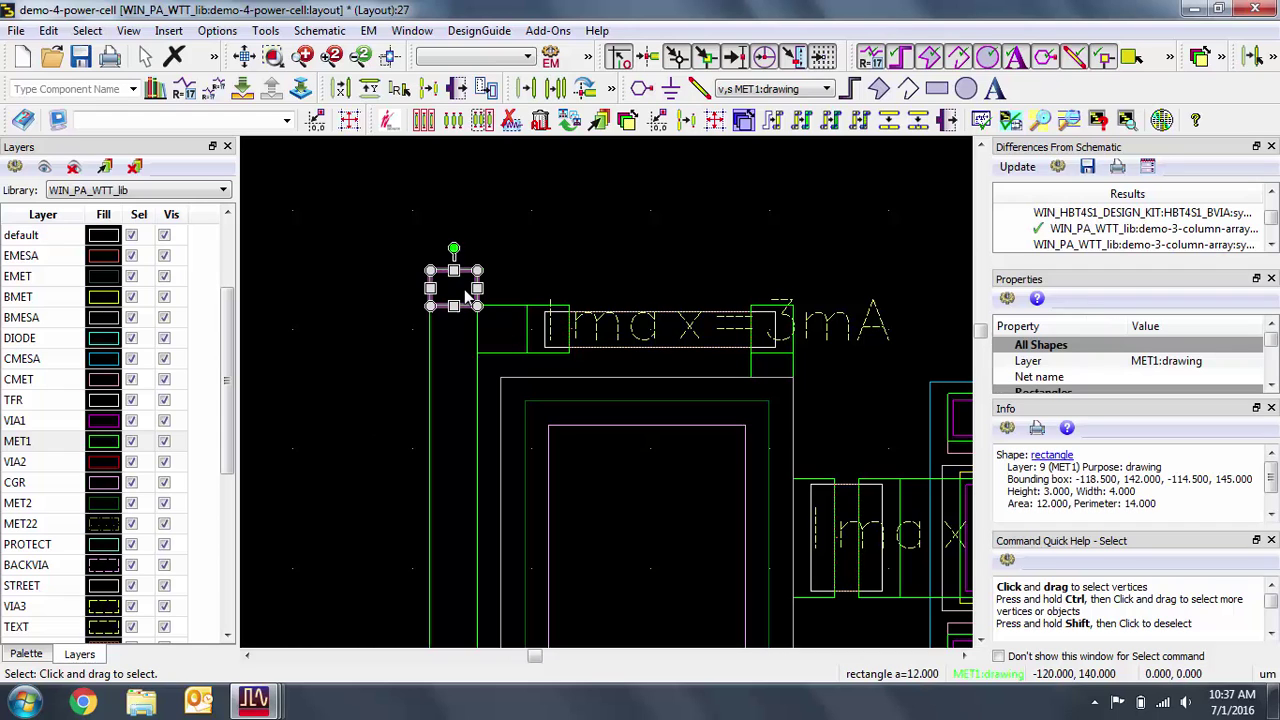
{"action": "key", "text": "ctrl+c"}
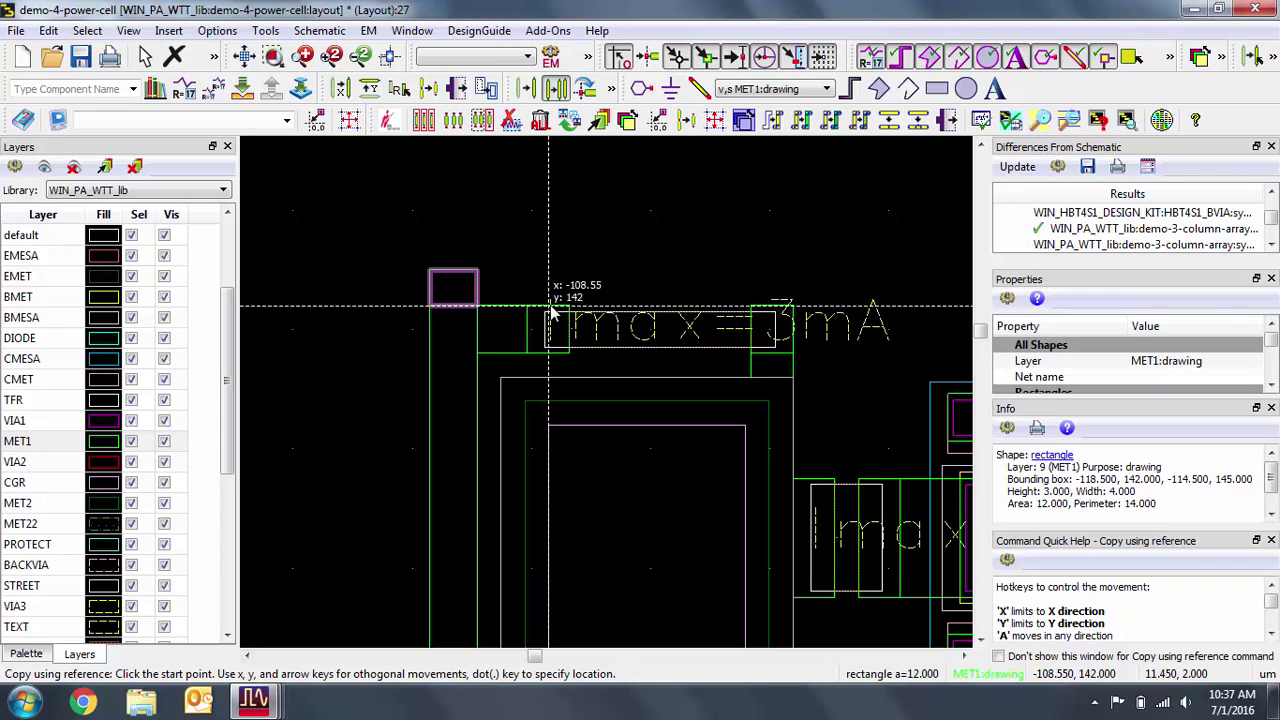
{"action": "left_click", "coordinate": [478, 313]}
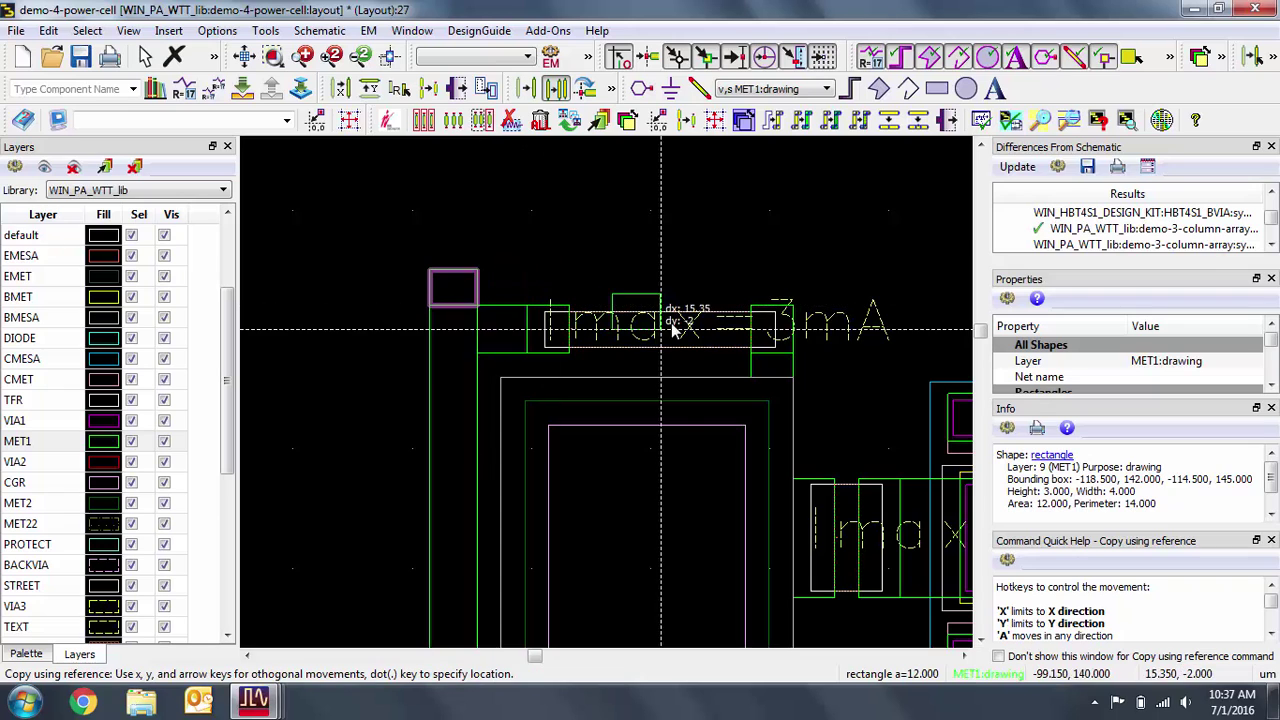
{"action": "scroll", "coordinate": [697, 360], "scroll_direction": "down", "scroll_amount": 2}
{"action": "scroll", "coordinate": [655, 400], "scroll_direction": "down", "scroll_amount": 3}
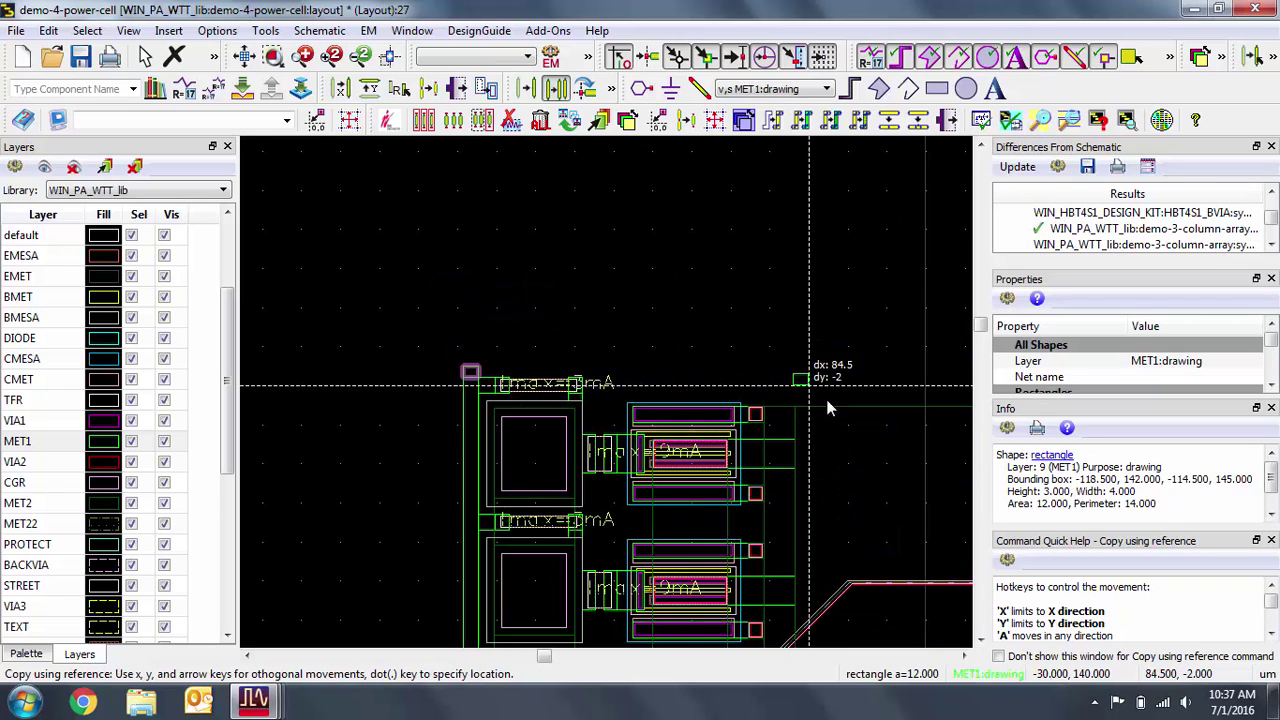
{"action": "scroll", "coordinate": [700, 380], "scroll_direction": "up", "scroll_amount": 2}
{"action": "scroll", "coordinate": [629, 397], "scroll_direction": "up", "scroll_amount": 3}
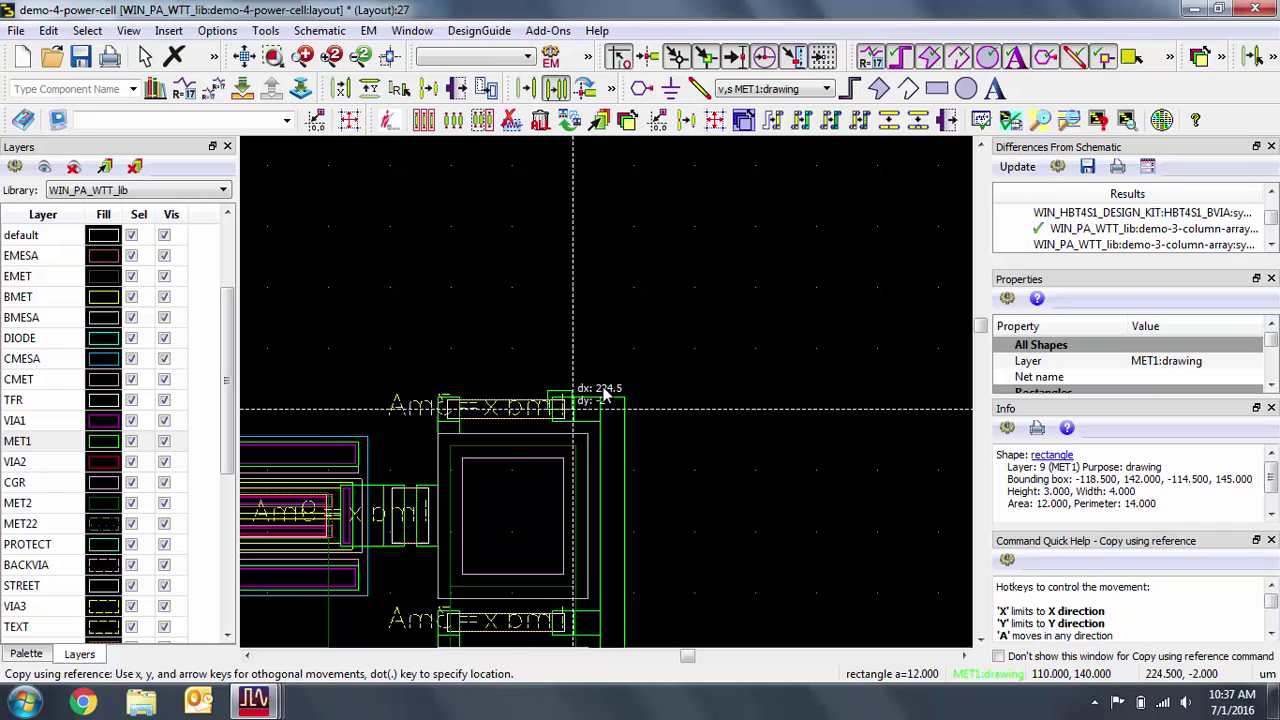
{"action": "left_click", "coordinate": [644, 410]}
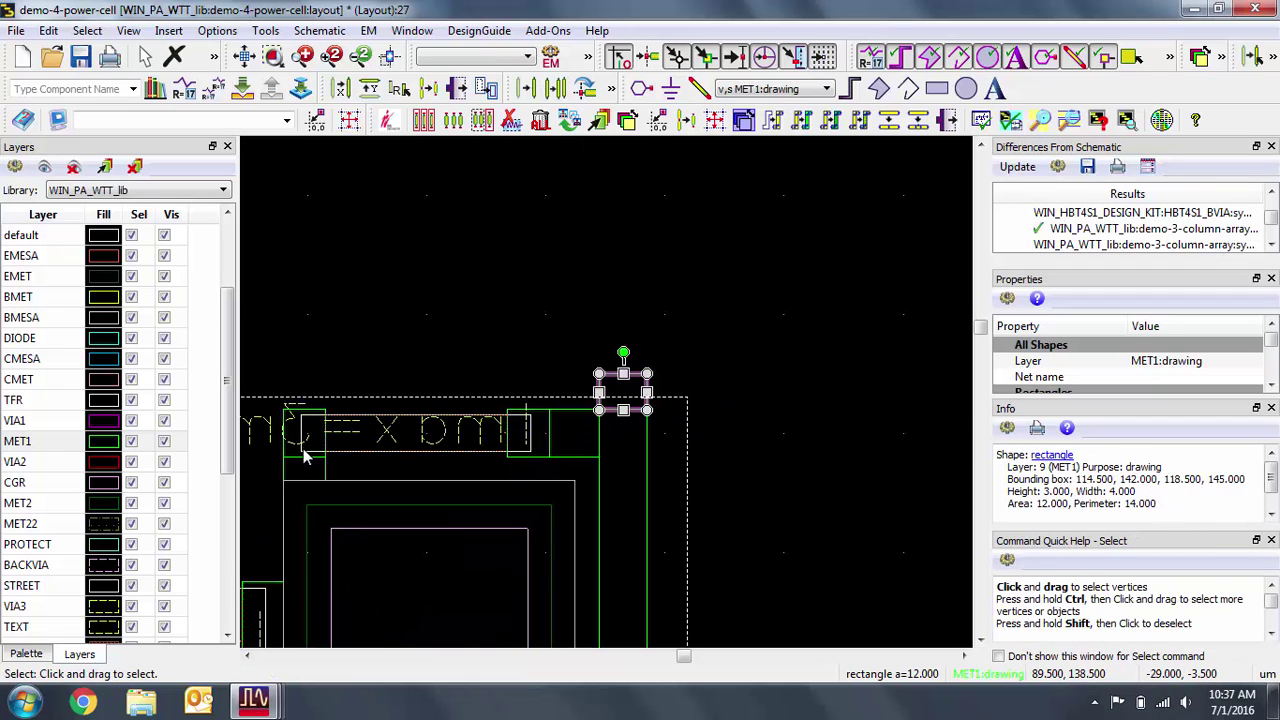
{"action": "scroll", "coordinate": [494, 399], "scroll_direction": "down", "scroll_amount": 5}
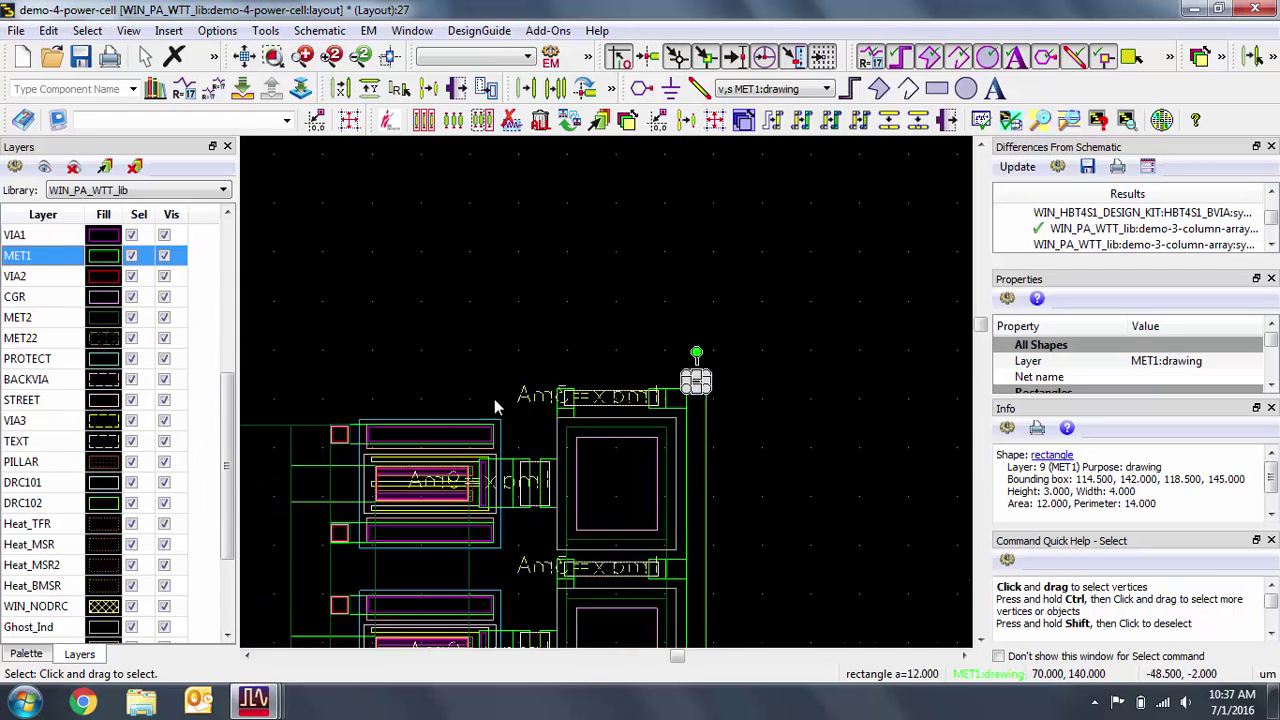
{"action": "scroll", "coordinate": [457, 390], "scroll_direction": "up", "scroll_amount": 4}
{"action": "scroll", "coordinate": [457, 390], "scroll_direction": "up", "scroll_amount": 1}
Step: Draw a 20.5 × 10 MET2 rectangle at the cell's top-left corner
{"action": "left_click", "coordinate": [45, 317]}
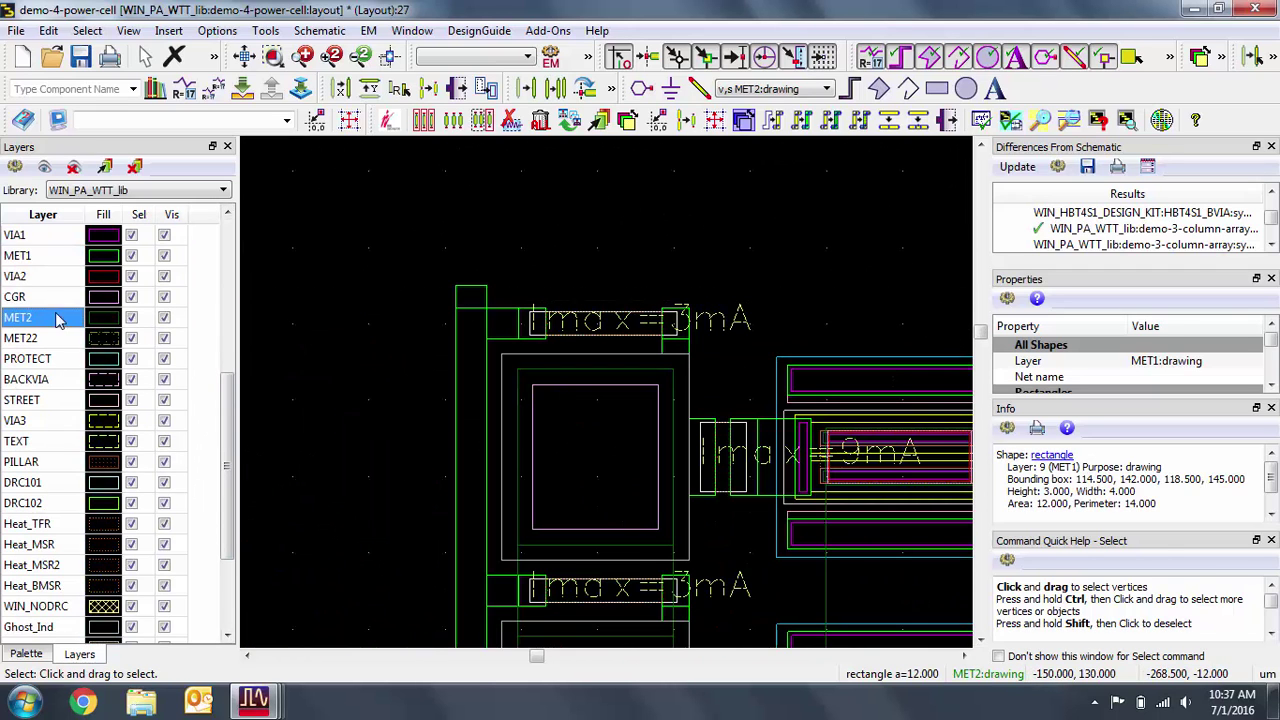
{"action": "key", "text": "r"}
{"action": "left_click", "coordinate": [520, 372]}
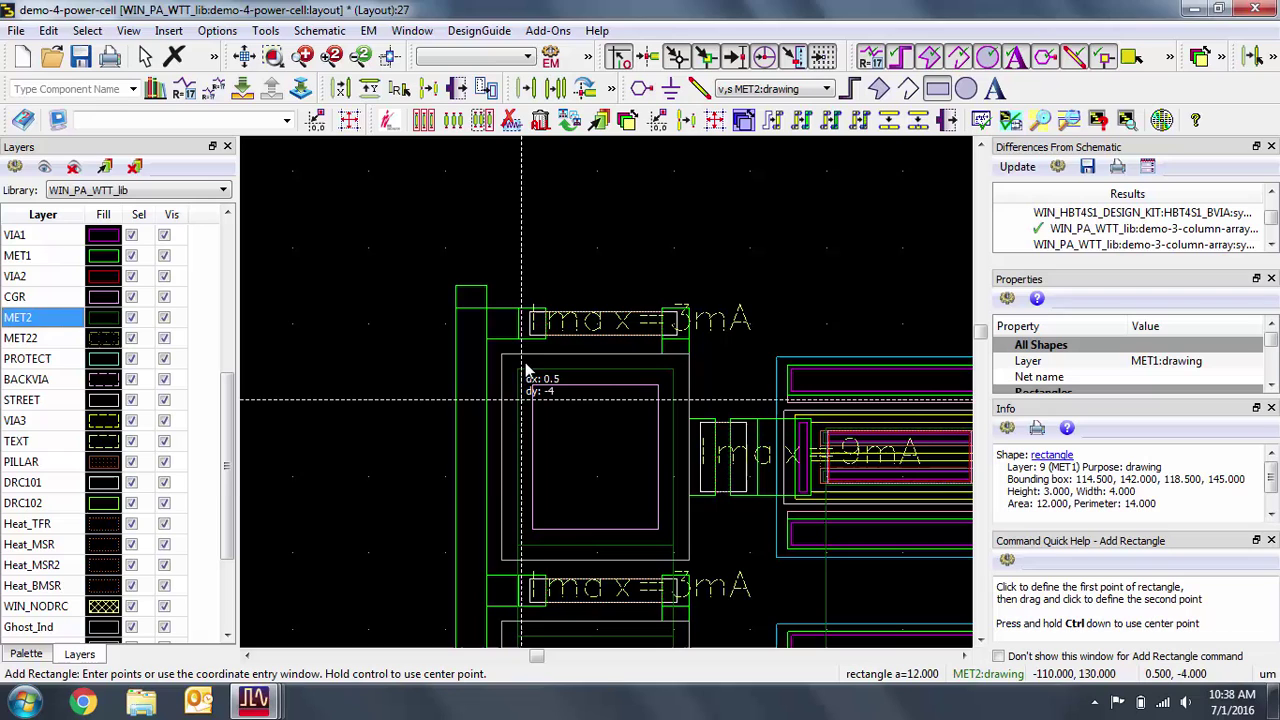
{"action": "key", "text": "Tab"}
{"action": "type", "text": "20.5"}
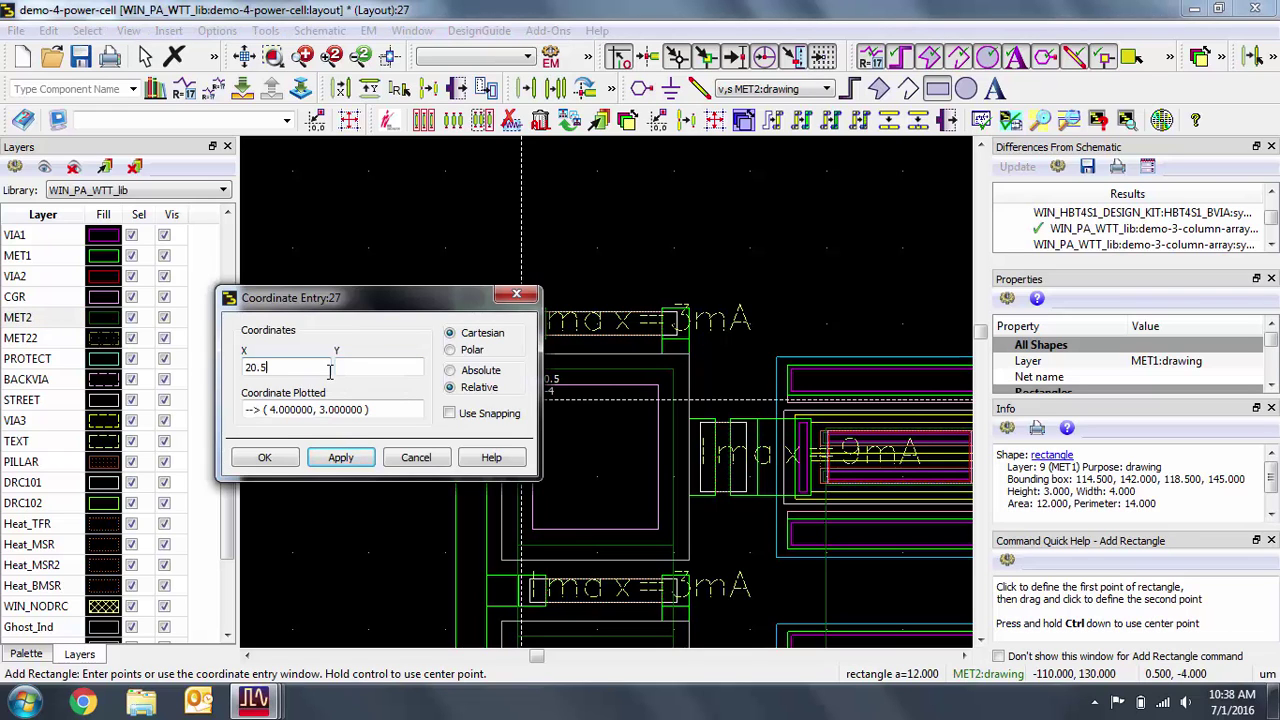
{"action": "key", "text": "Tab"}
{"action": "type", "text": "10"}
{"action": "left_click", "coordinate": [340, 457]}
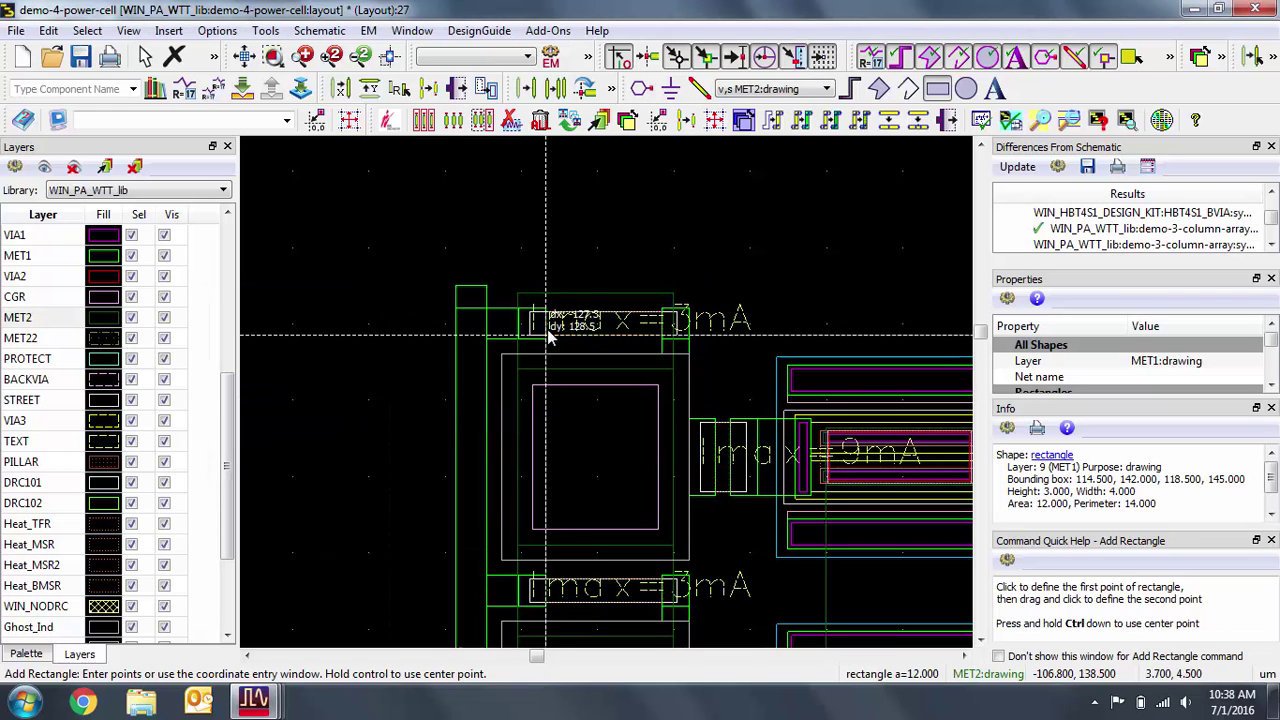
{"action": "key", "text": "Escape"}
Step: Copy the new MET2 rectangle to the array's far corner
{"action": "key", "text": "ctrl+c"}
{"action": "scroll", "coordinate": [630, 400], "scroll_direction": "down", "scroll_amount": 3}
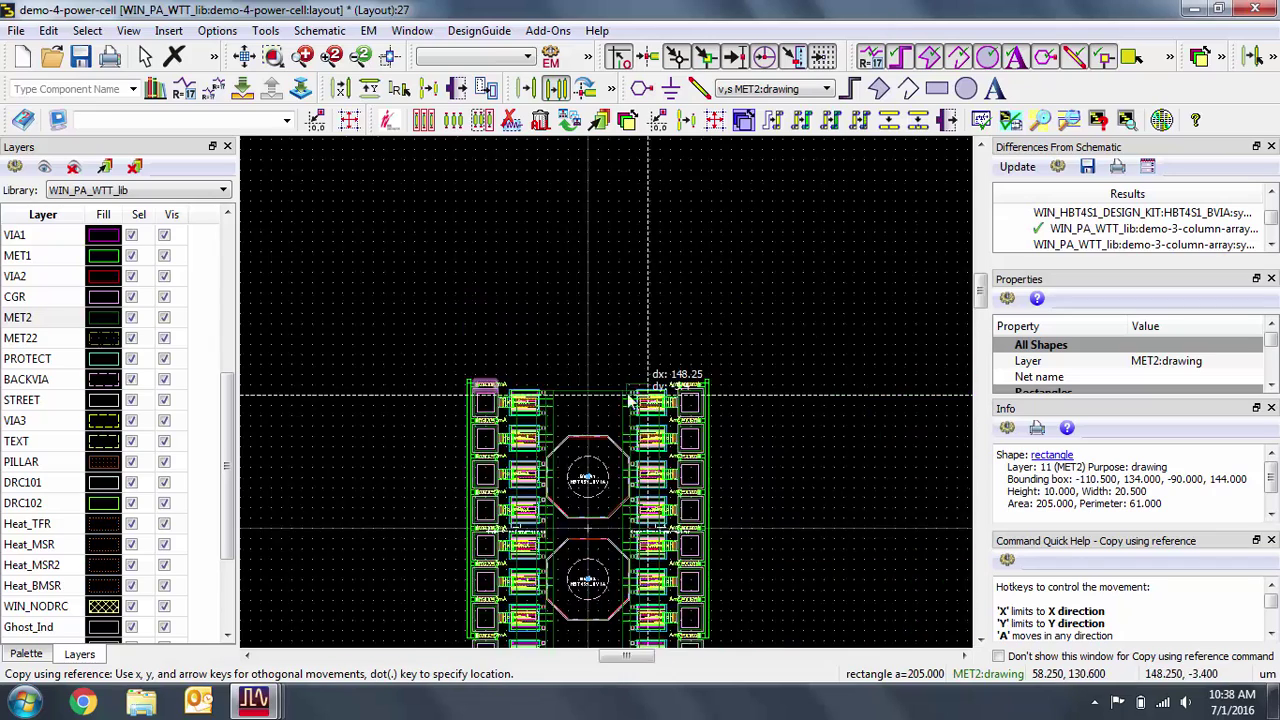
{"action": "scroll", "coordinate": [630, 400], "scroll_direction": "up", "scroll_amount": 3}
{"action": "left_click", "coordinate": [560, 375]}
{"action": "scroll", "coordinate": [545, 405], "scroll_direction": "down", "scroll_amount": 1}
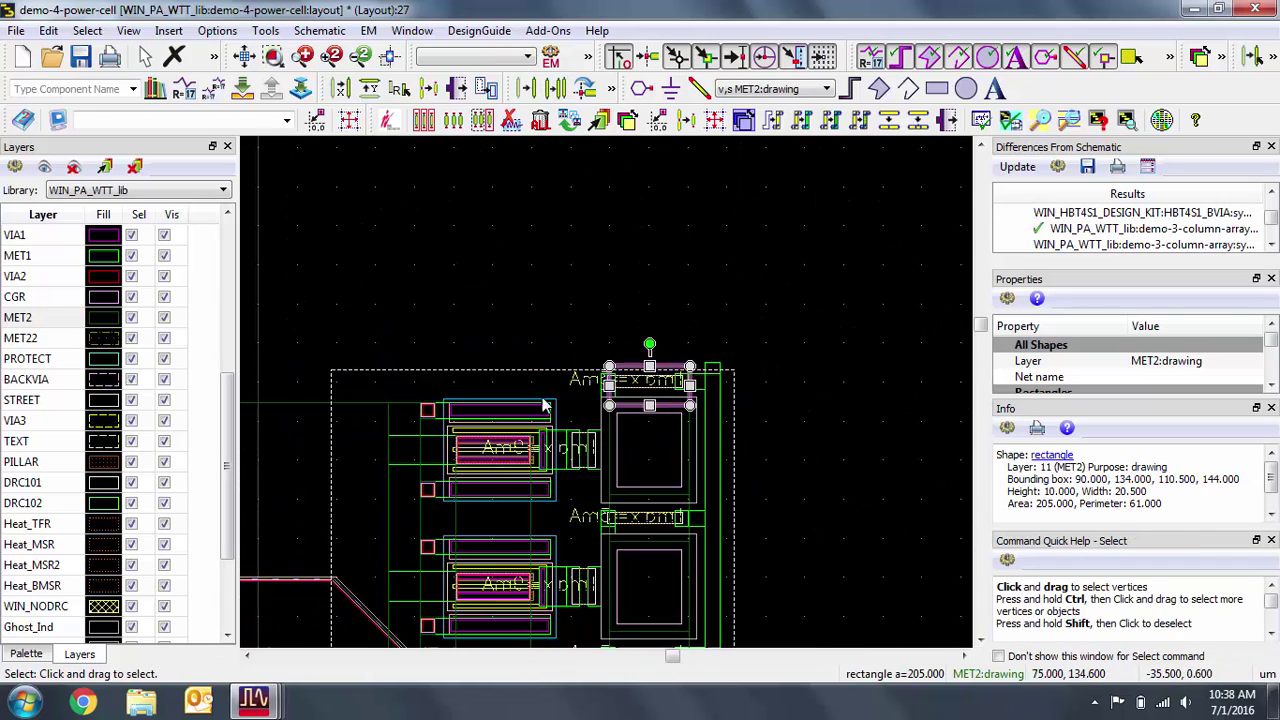
{"action": "scroll", "coordinate": [545, 405], "scroll_direction": "down", "scroll_amount": 1}
{"action": "scroll", "coordinate": [591, 386], "scroll_direction": "up", "scroll_amount": 3}
Step: Add a 221 × 20.5 MET2 strip along the top of the arrays
{"action": "key", "text": "r"}
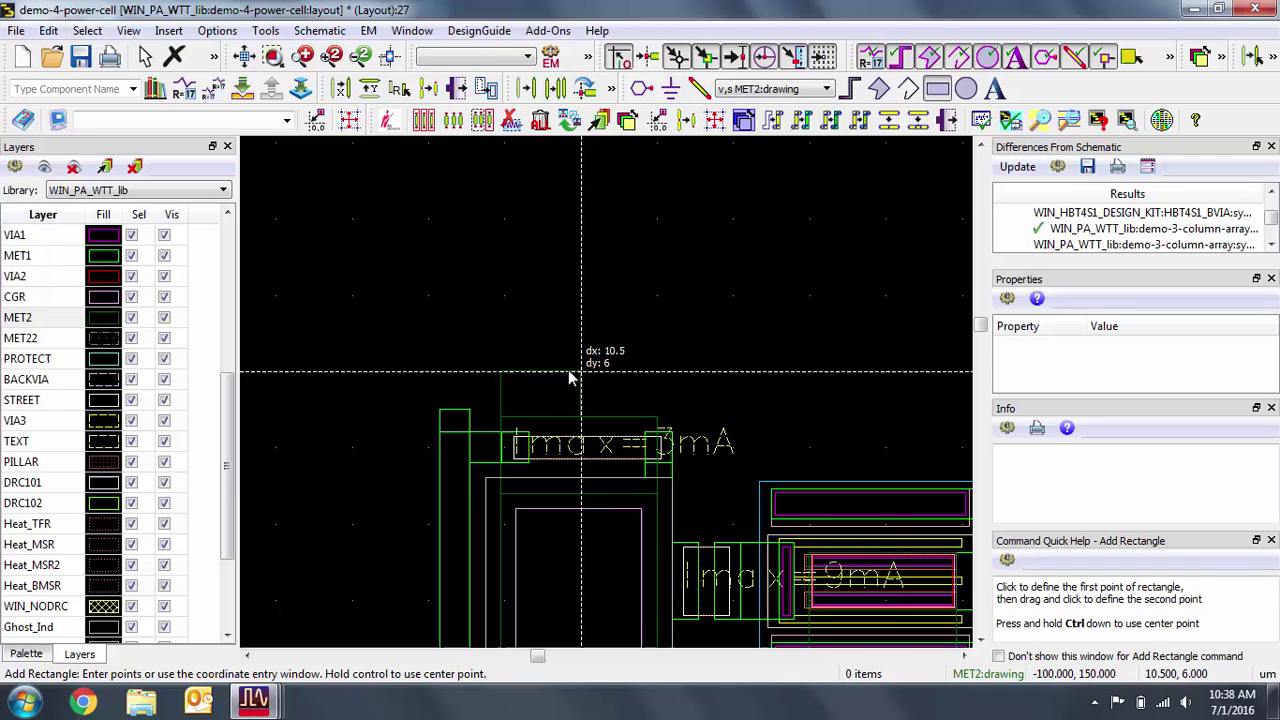
{"action": "key", "text": "Tab"}
{"action": "type", "text": "2"}
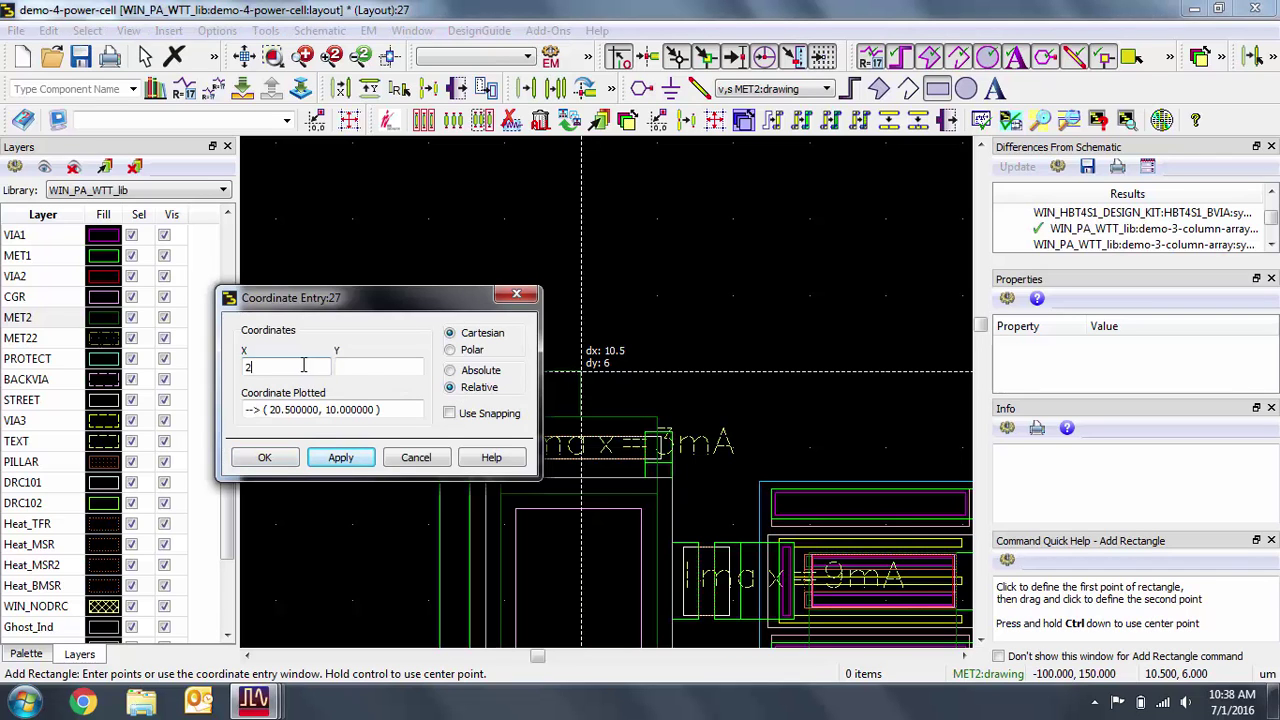
{"action": "type", "text": "21"}
{"action": "left_click", "coordinate": [360, 367]}
{"action": "type", "text": "20.5"}
{"action": "left_click", "coordinate": [341, 457]}
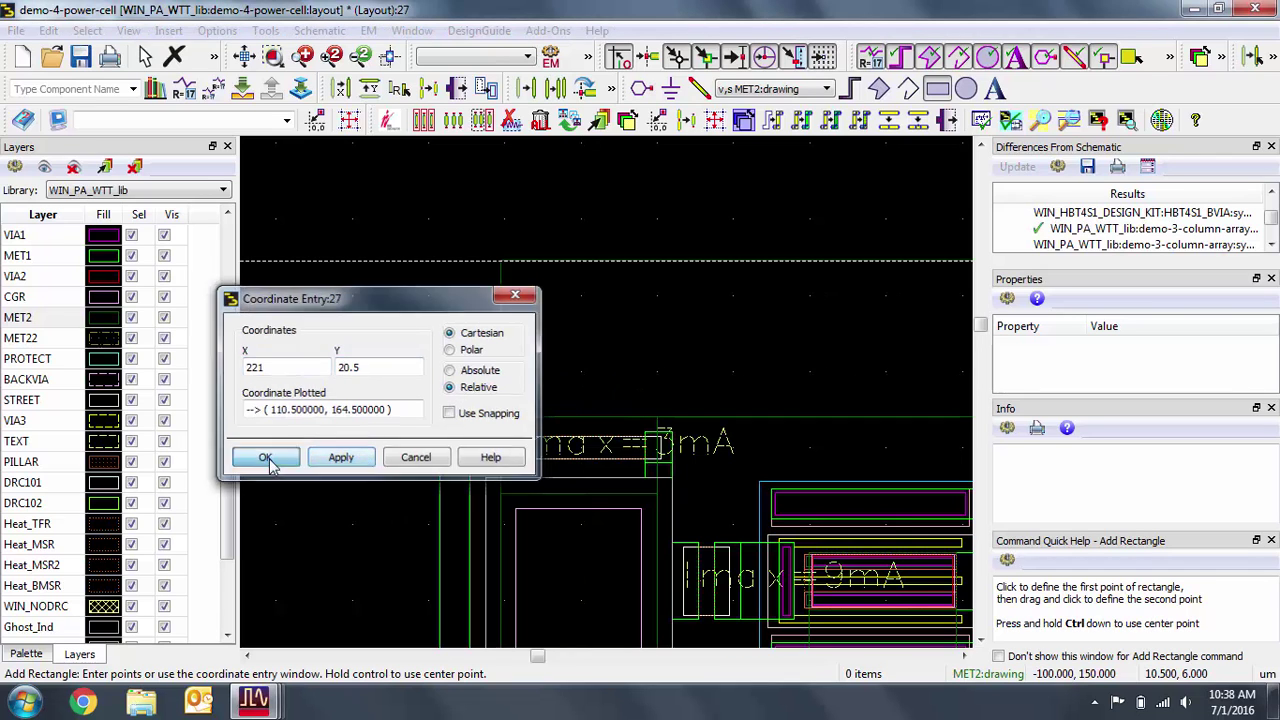
{"action": "left_click", "coordinate": [265, 458]}
Step: Add a 237 × 4 MET1 strip along the top
{"action": "left_click", "coordinate": [38, 256]}
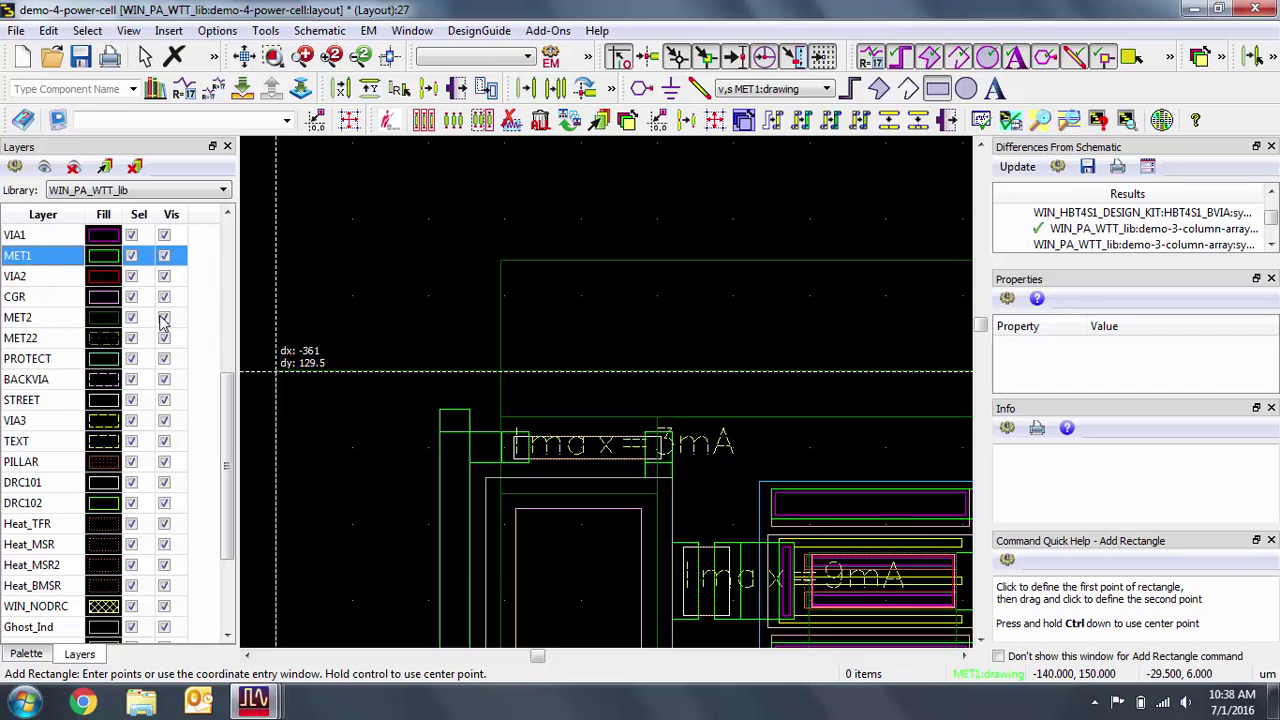
{"action": "key", "text": "Tab"}
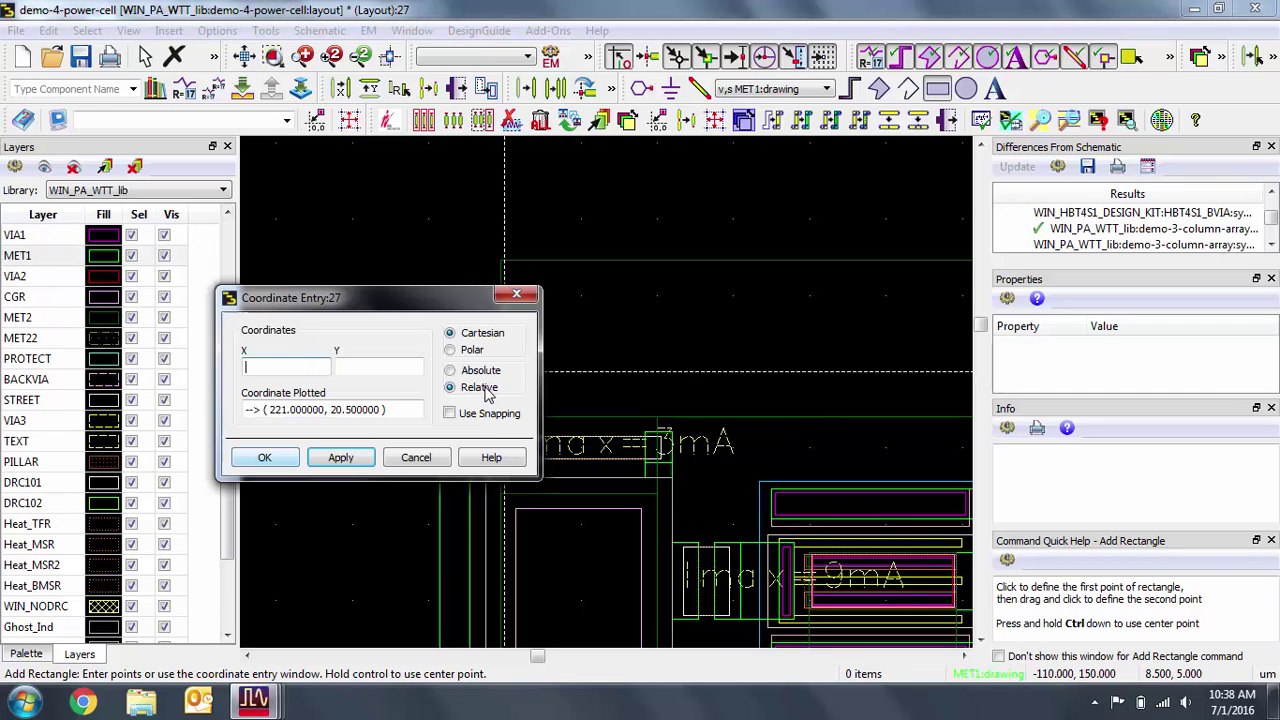
{"action": "type", "text": "237"}
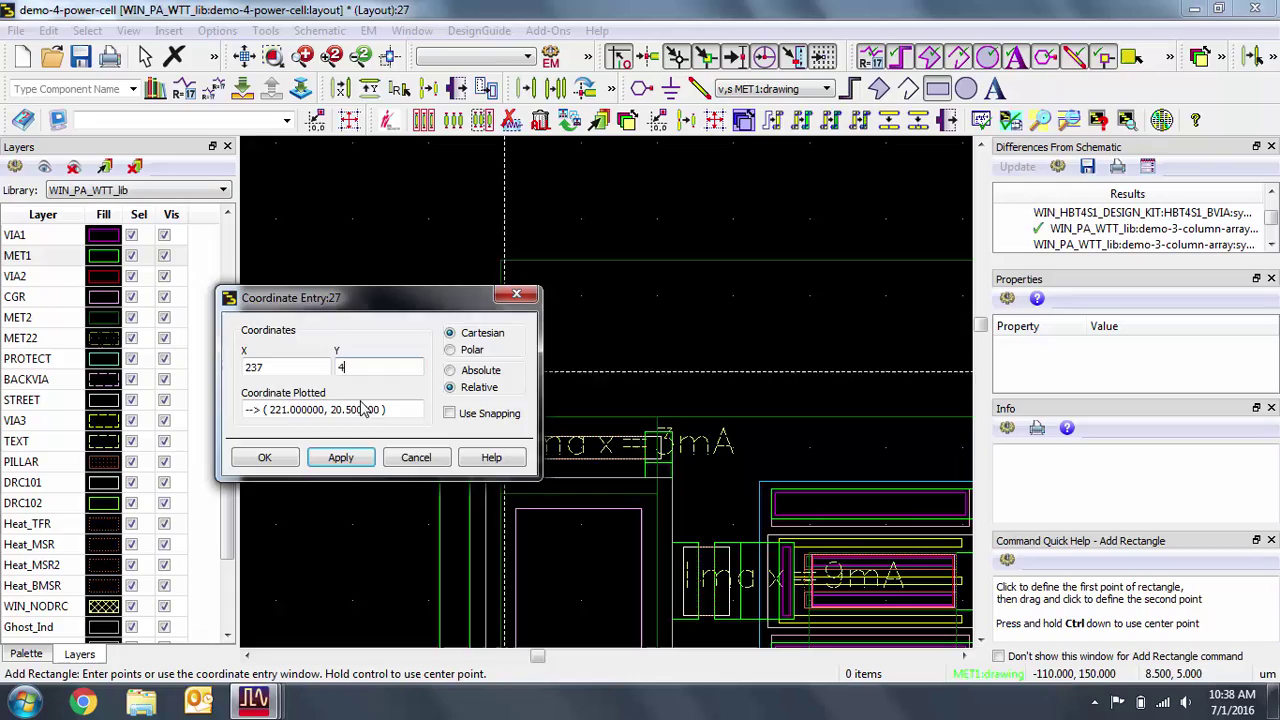
{"action": "left_click", "coordinate": [265, 457]}
Step: Deselect the arrays and zoom in on the shared top connection of the three arrays
{"action": "scroll", "coordinate": [650, 410], "scroll_direction": "down", "scroll_amount": 3}
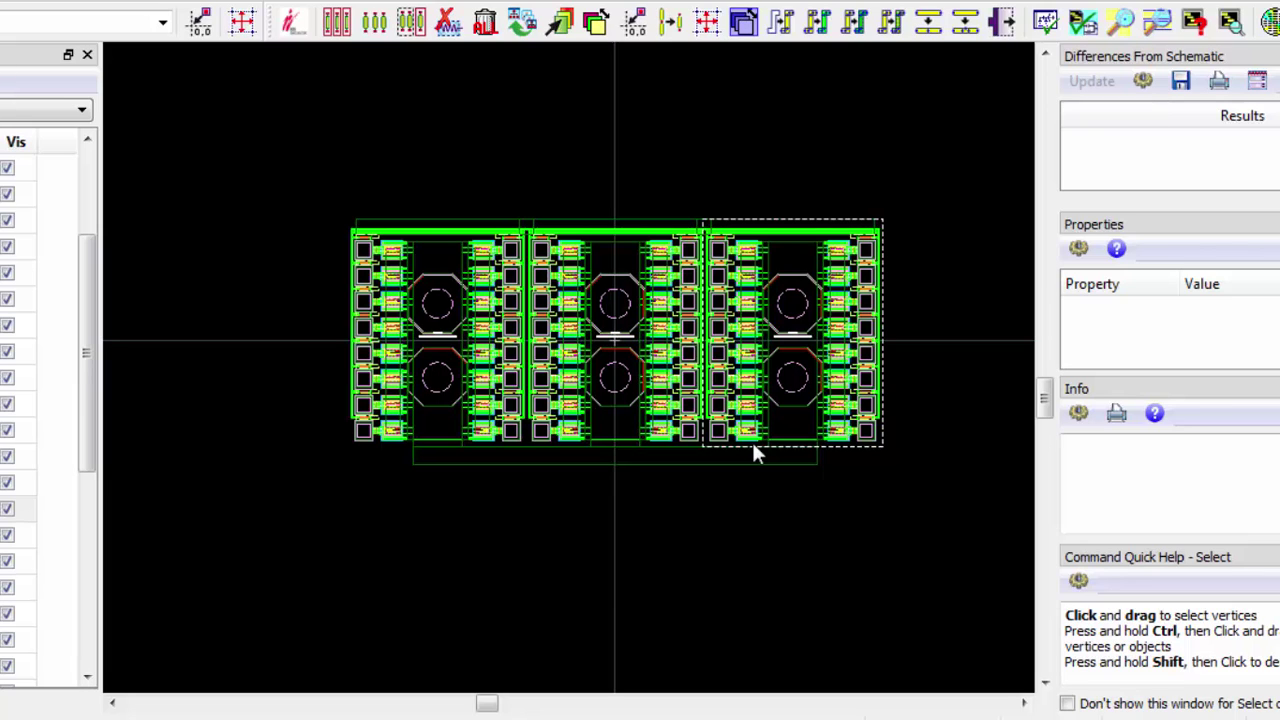
{"action": "left_click", "coordinate": [651, 371]}
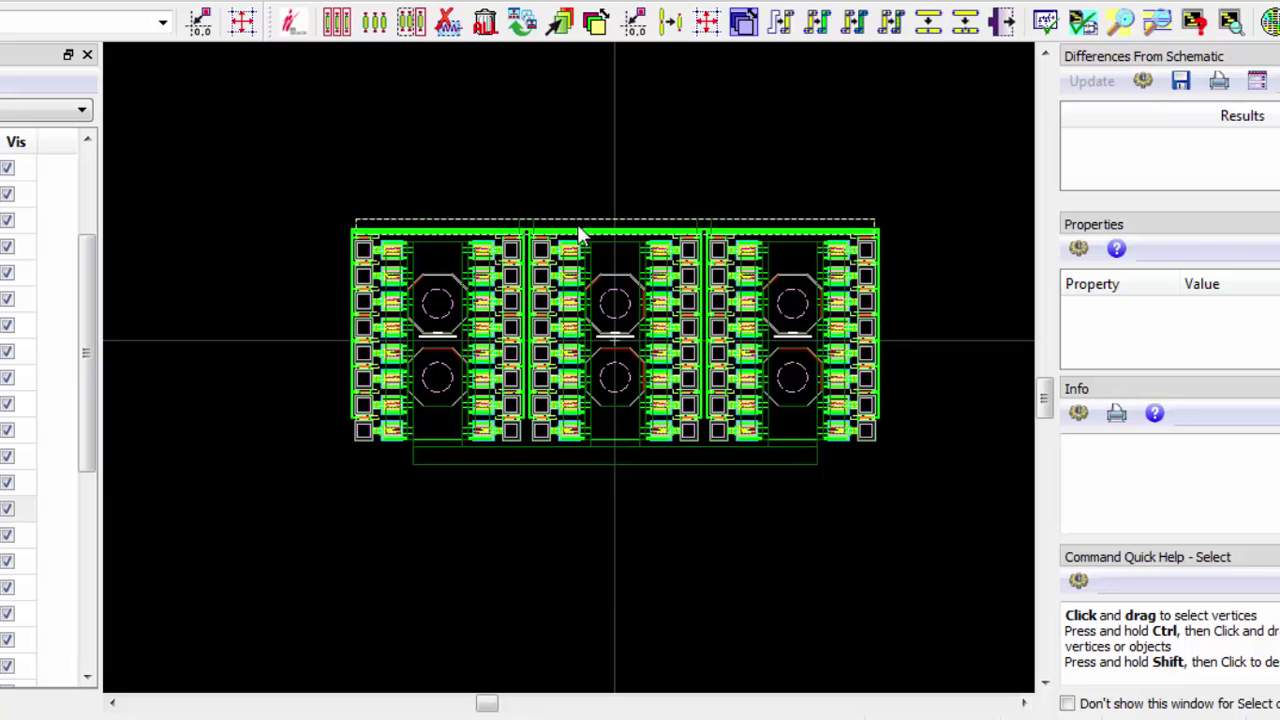
{"action": "scroll", "coordinate": [572, 378], "scroll_direction": "up", "scroll_amount": 3}
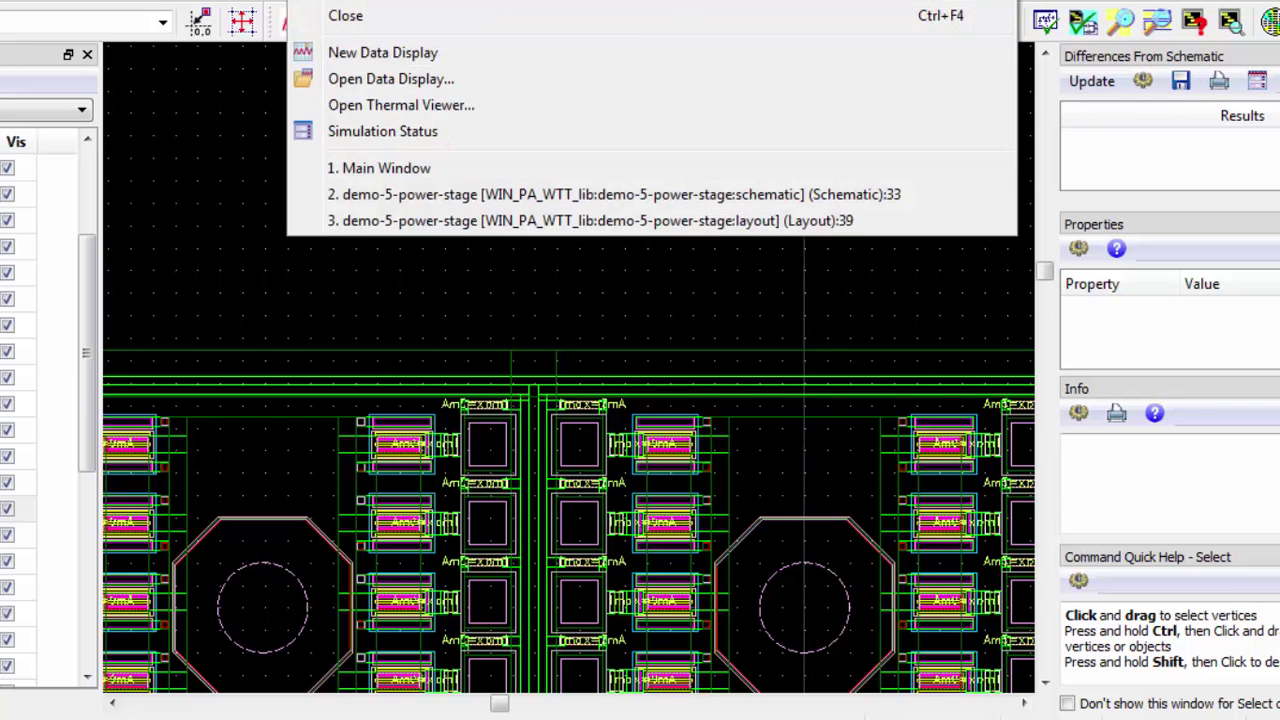
Step: Check the pins in the power-stage schematic, then return to the layout window
{"action": "left_click", "coordinate": [908, 191]}
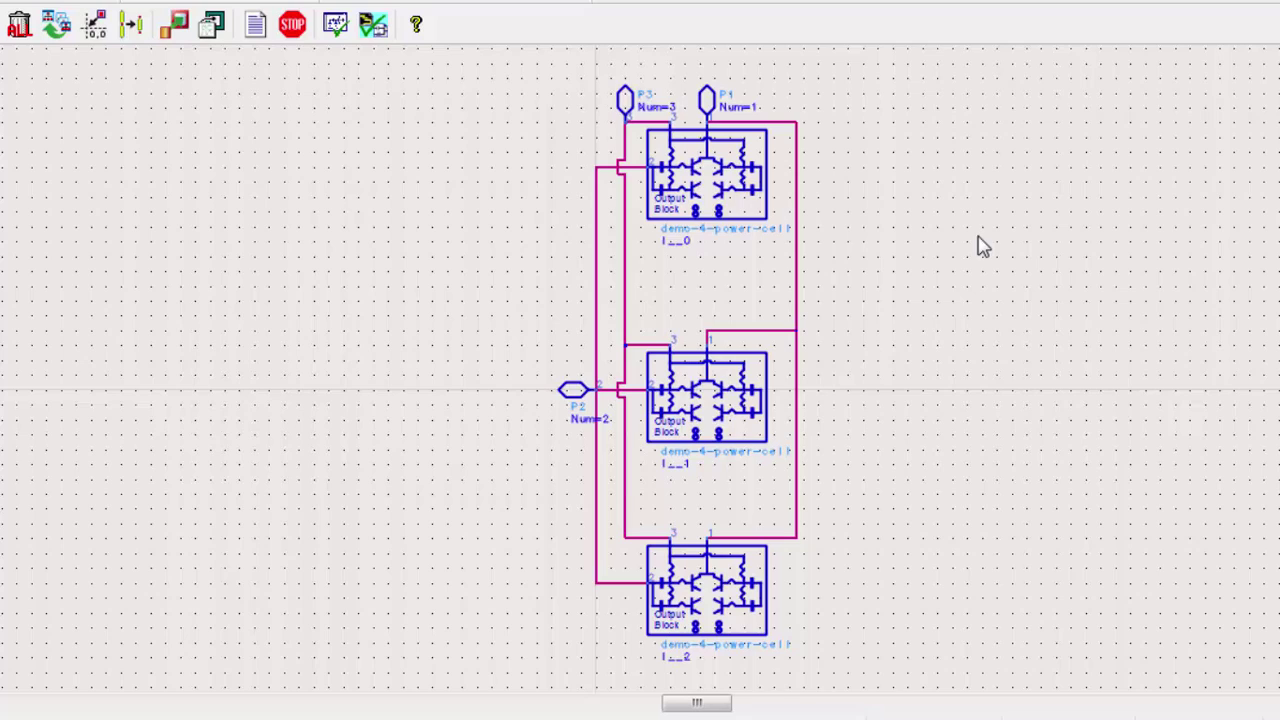
{"action": "key", "text": "alt+w"}
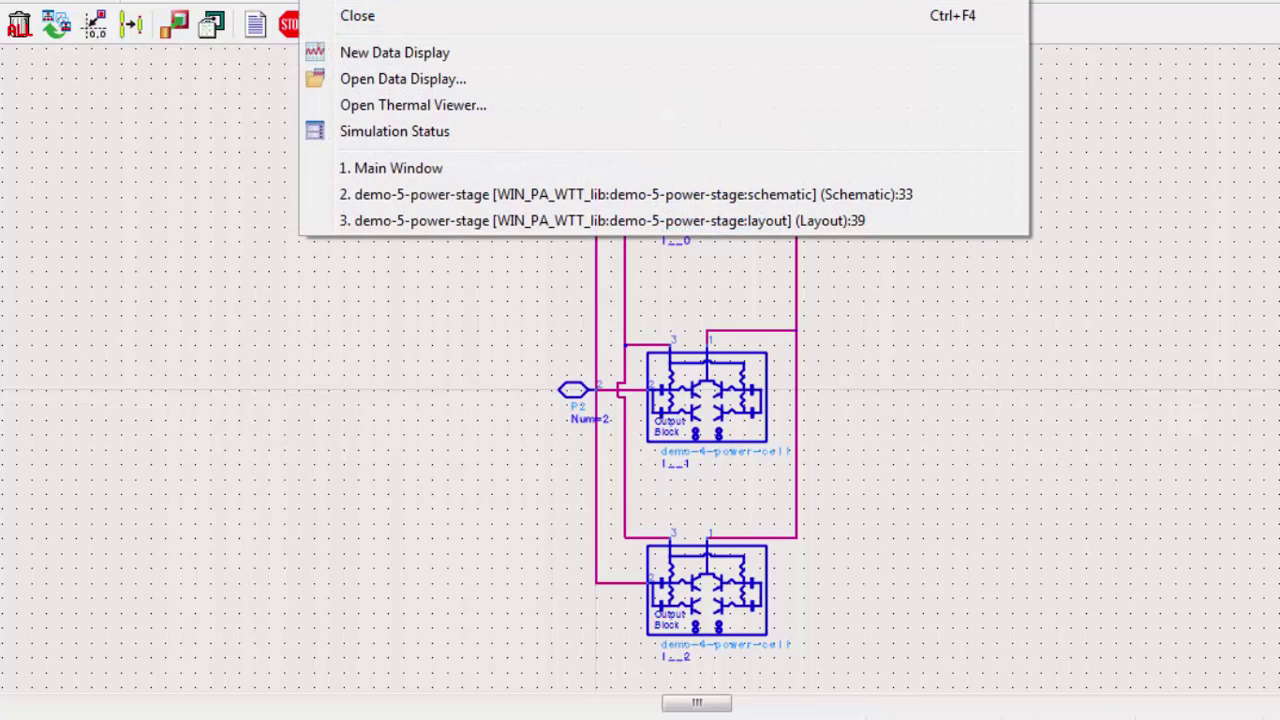
{"action": "left_click", "coordinate": [805, 216]}
{"action": "scroll", "coordinate": [690, 340], "scroll_direction": "down", "scroll_amount": 5}
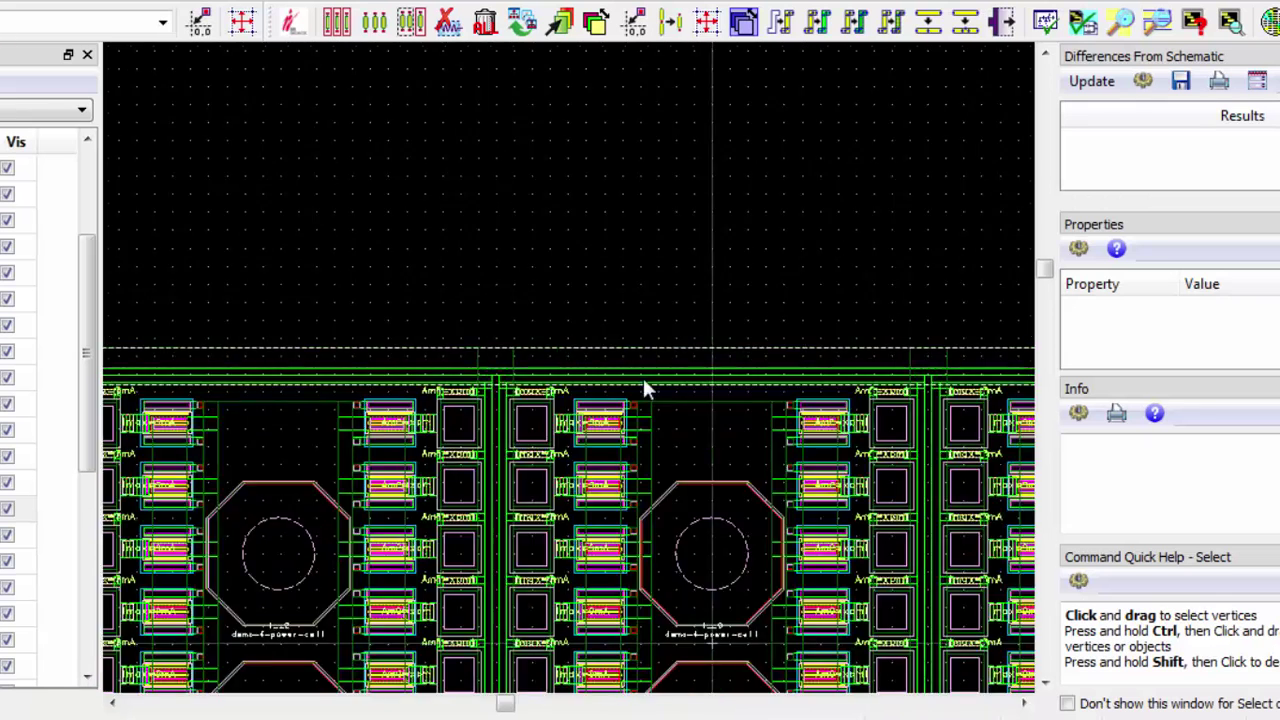
{"action": "scroll", "coordinate": [585, 420], "scroll_direction": "up", "scroll_amount": 5}
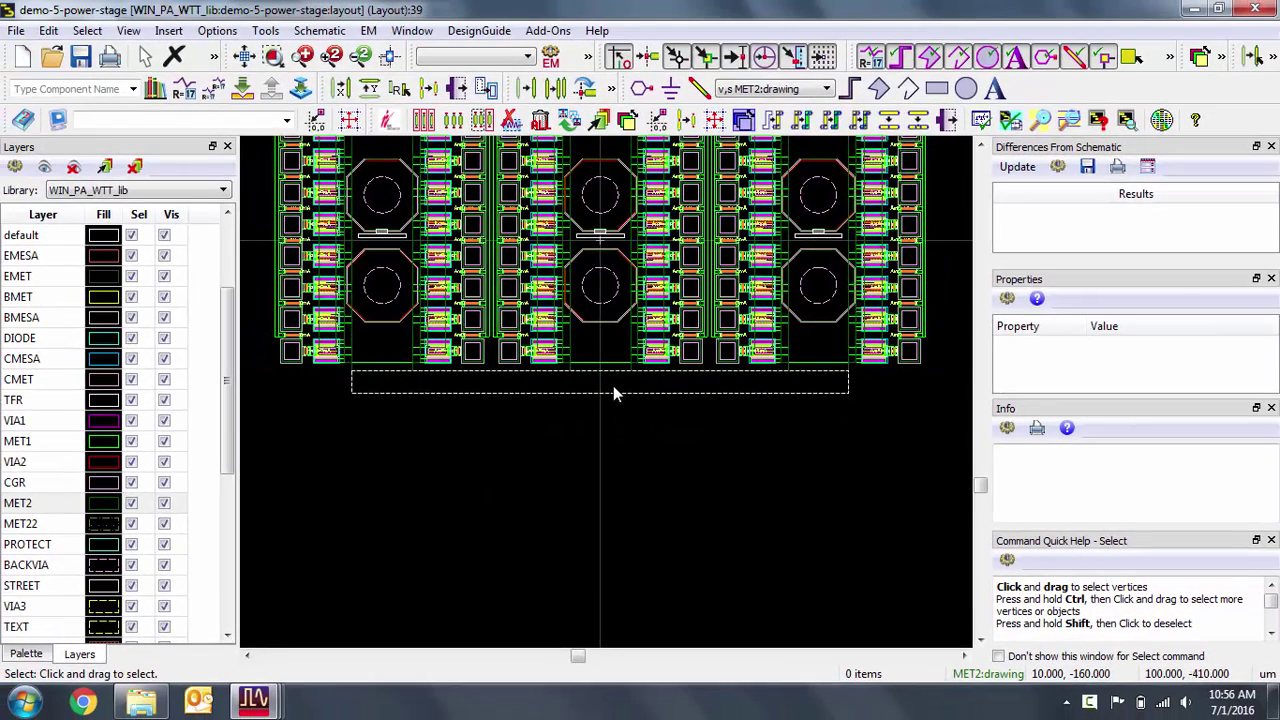
{"action": "scroll", "coordinate": [570, 378], "scroll_direction": "up", "scroll_amount": 2}
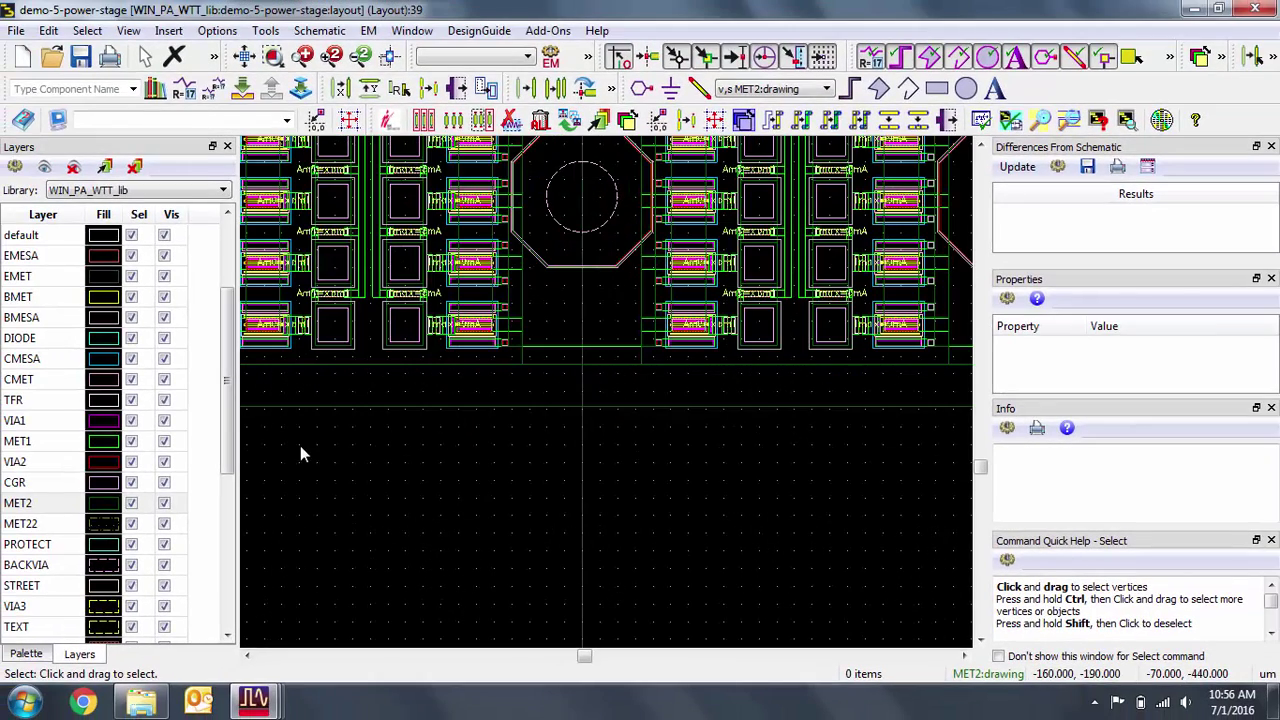
Step: Start placing pin P3 on the MET2 layer along the top metal line
{"action": "left_click", "coordinate": [48, 505]}
{"action": "left_click", "coordinate": [642, 88]}
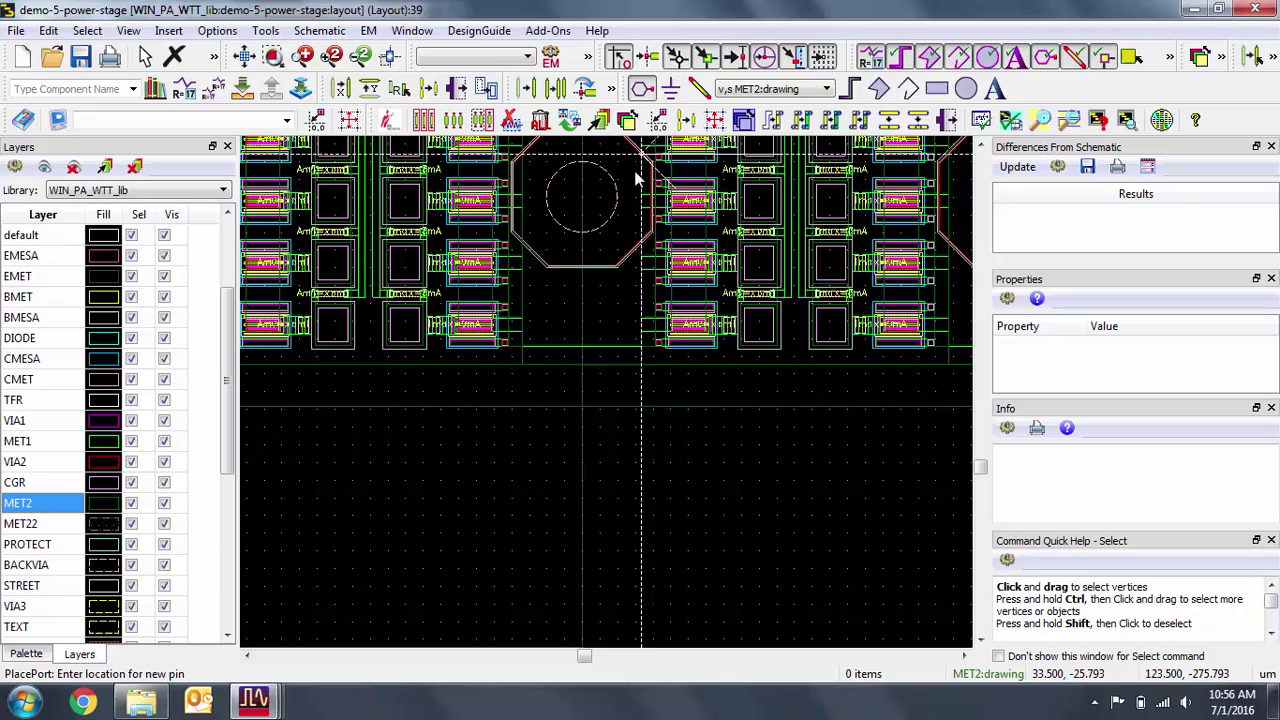
{"action": "scroll", "coordinate": [586, 386], "scroll_direction": "down", "scroll_amount": 1}
{"action": "scroll", "coordinate": [606, 396], "scroll_direction": "up", "scroll_amount": 1}
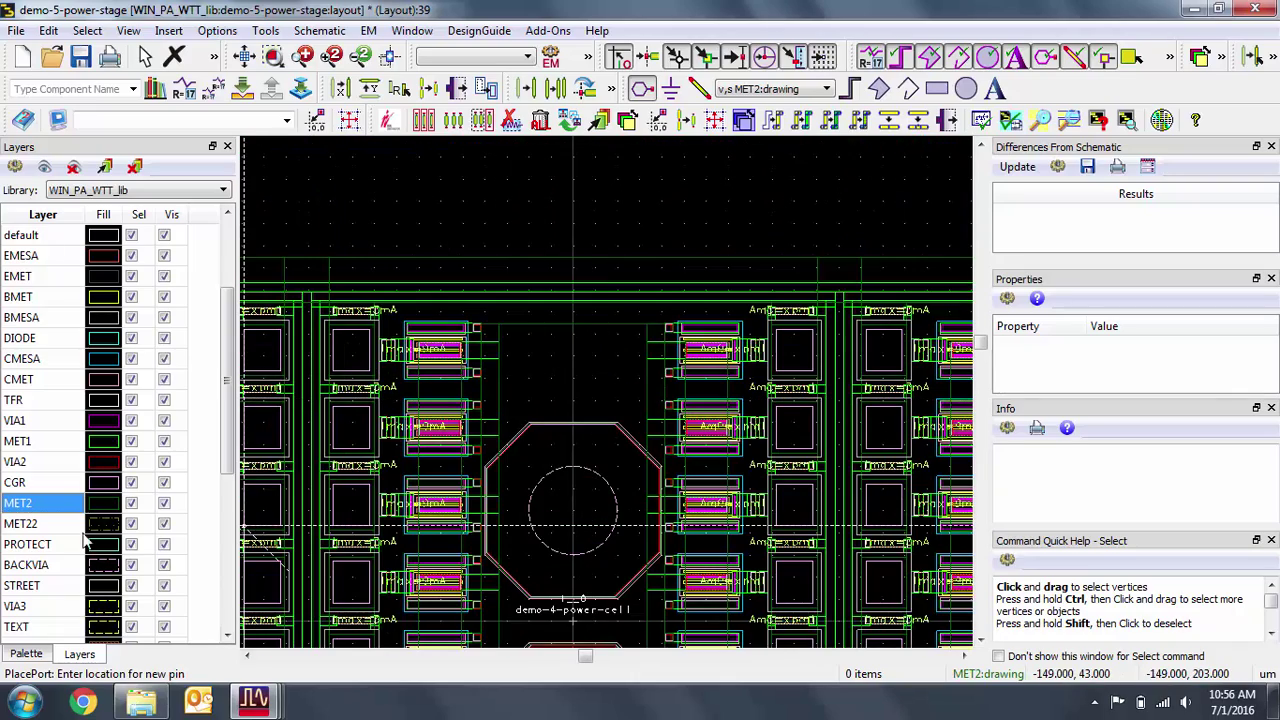
{"action": "left_click", "coordinate": [38, 444]}
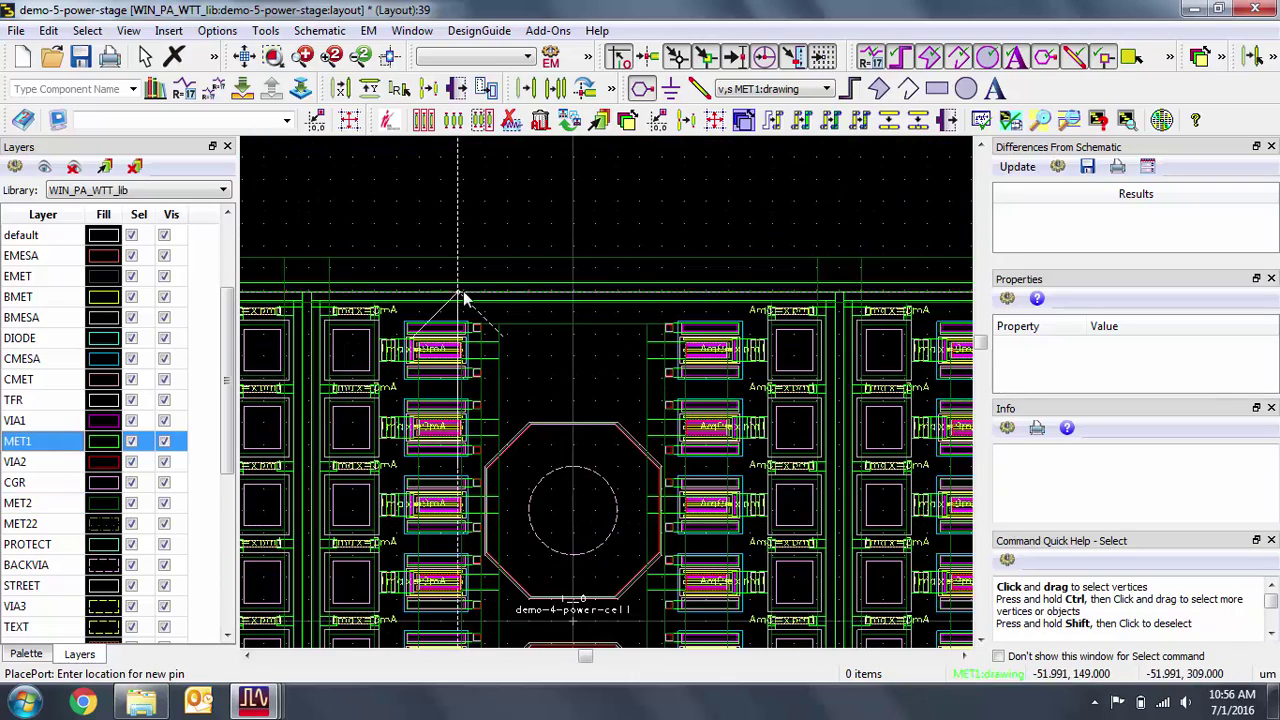
{"action": "left_click", "coordinate": [45, 503]}
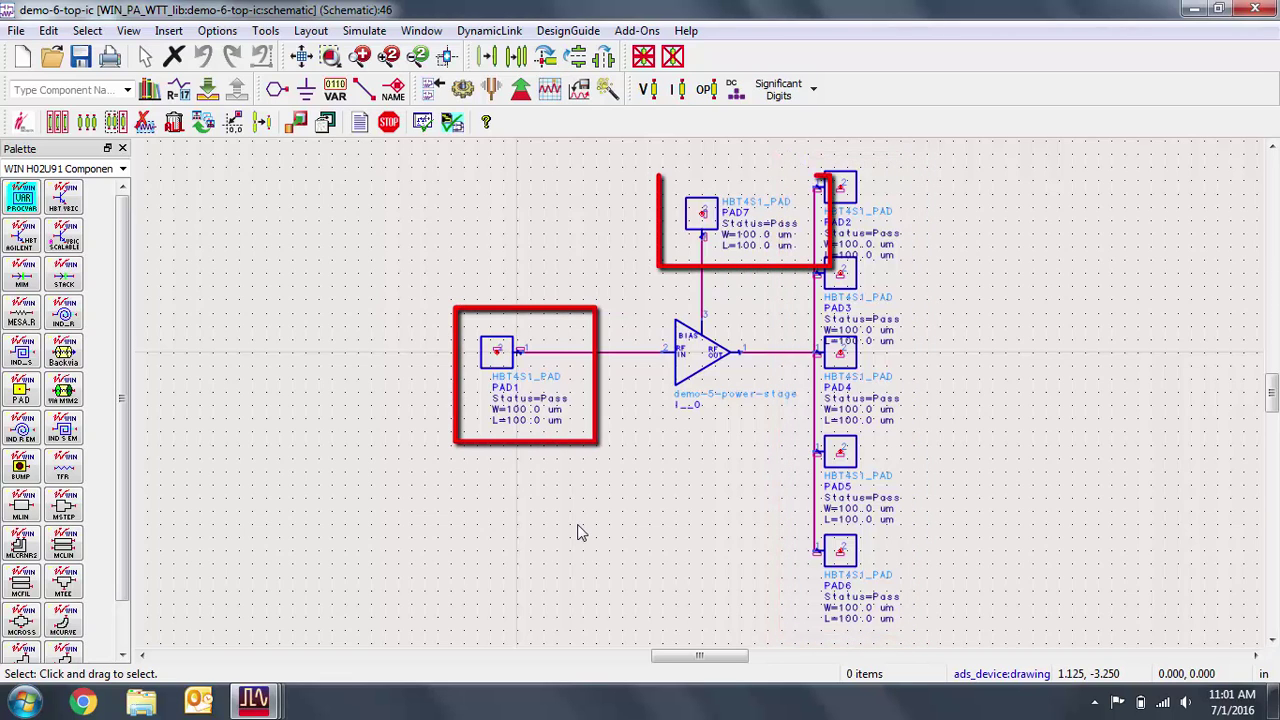
Step: Bring up the demo-6-top-ic layout window from the ADS taskbar preview
{"action": "mouse_move", "coordinate": [275, 697]}
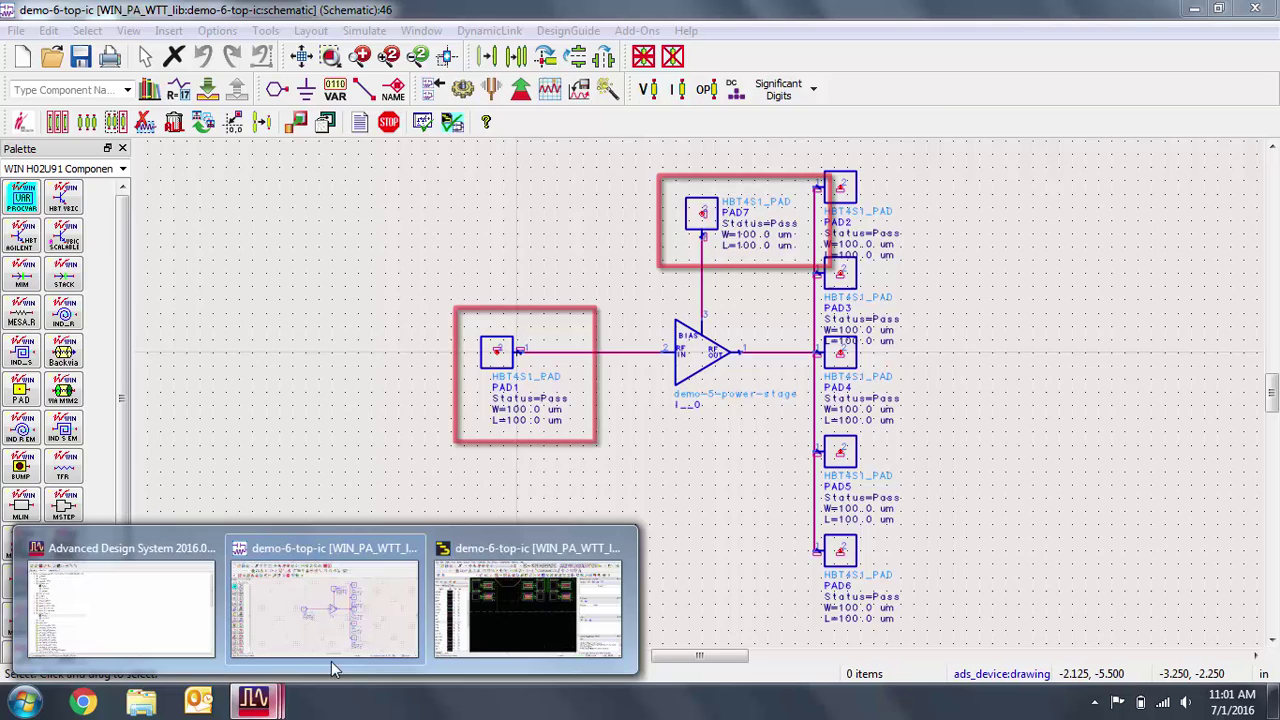
{"action": "left_click", "coordinate": [542, 605]}
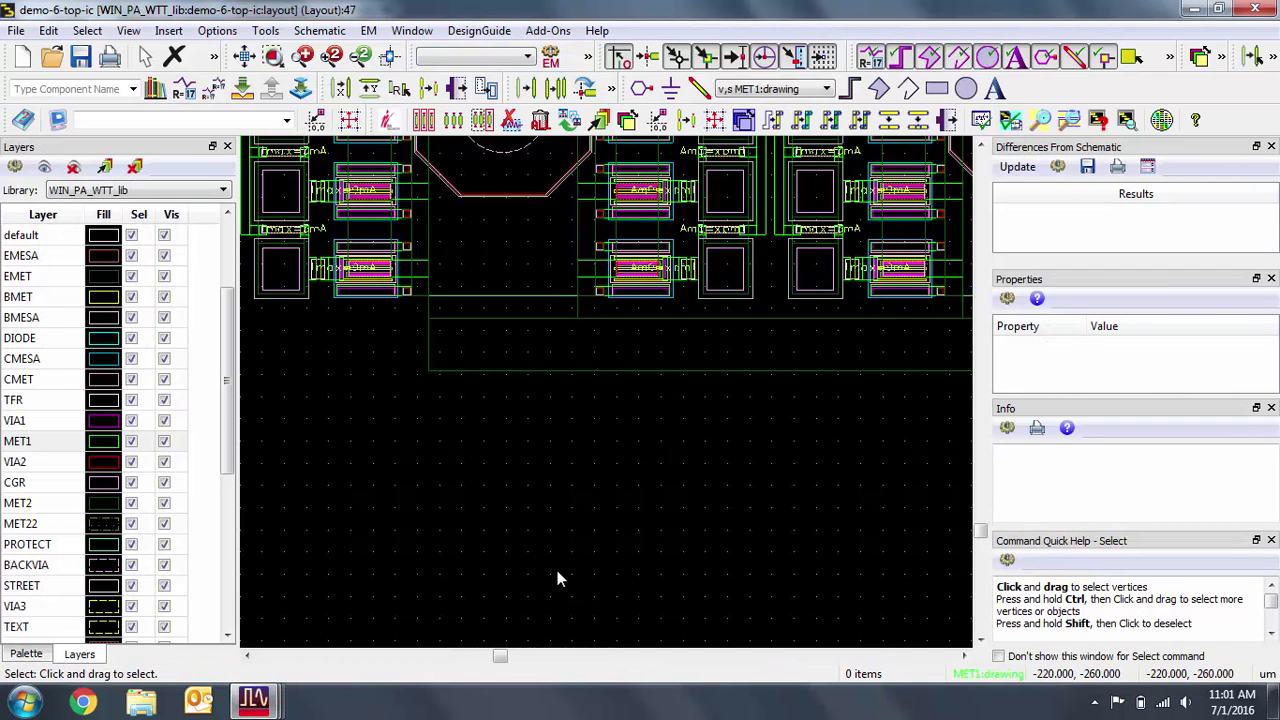
Step: Update from schematic and place the first unplaced HBT4S1_PAD below the arrays as PAD2
{"action": "left_click", "coordinate": [1017, 166]}
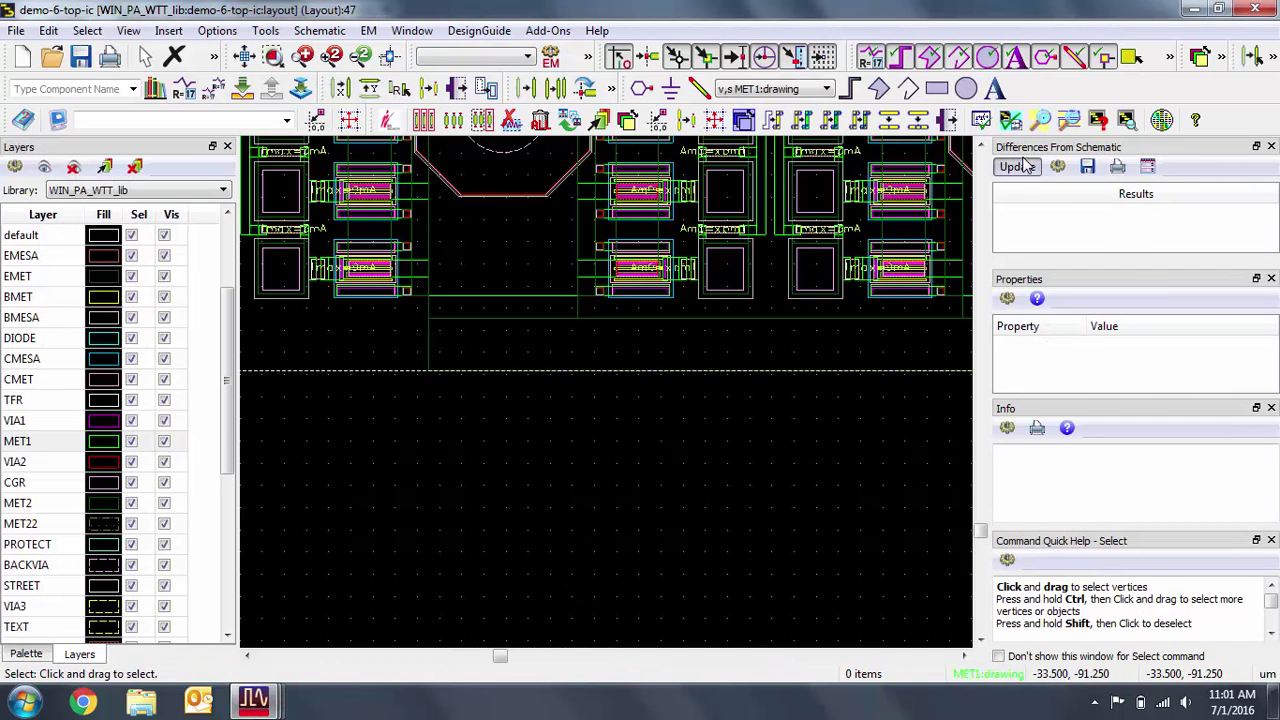
{"action": "left_click", "coordinate": [1003, 214]}
{"action": "double_click", "coordinate": [1140, 244]}
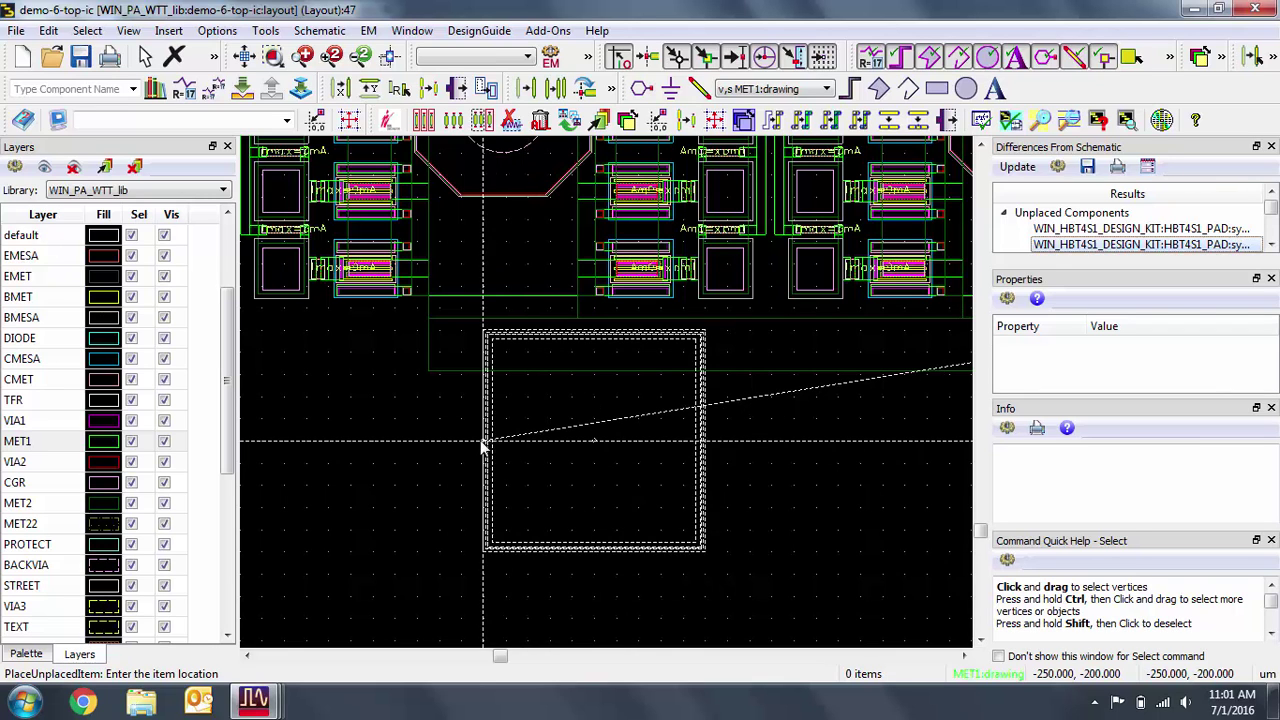
{"action": "left_click", "coordinate": [446, 450]}
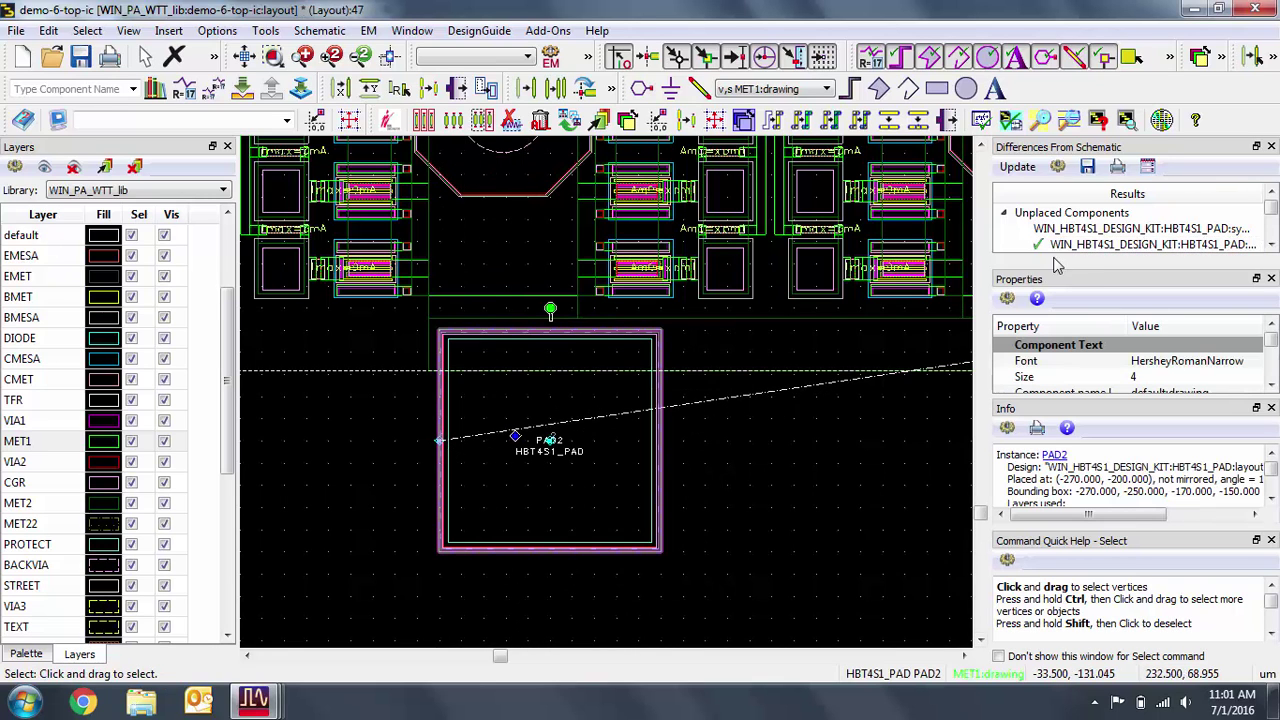
{"action": "left_click", "coordinate": [1271, 245]}
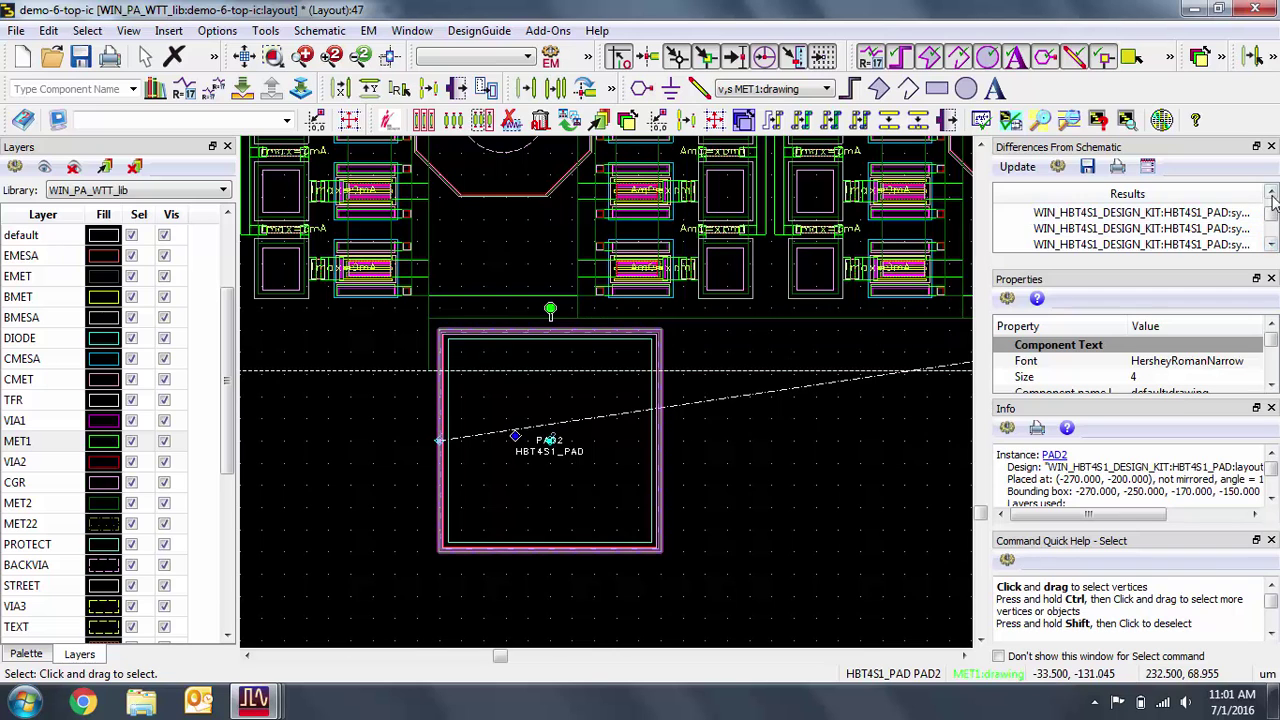
Step: Place the next two pads to the right as PAD3 and PAD4
{"action": "left_click", "coordinate": [1163, 229]}
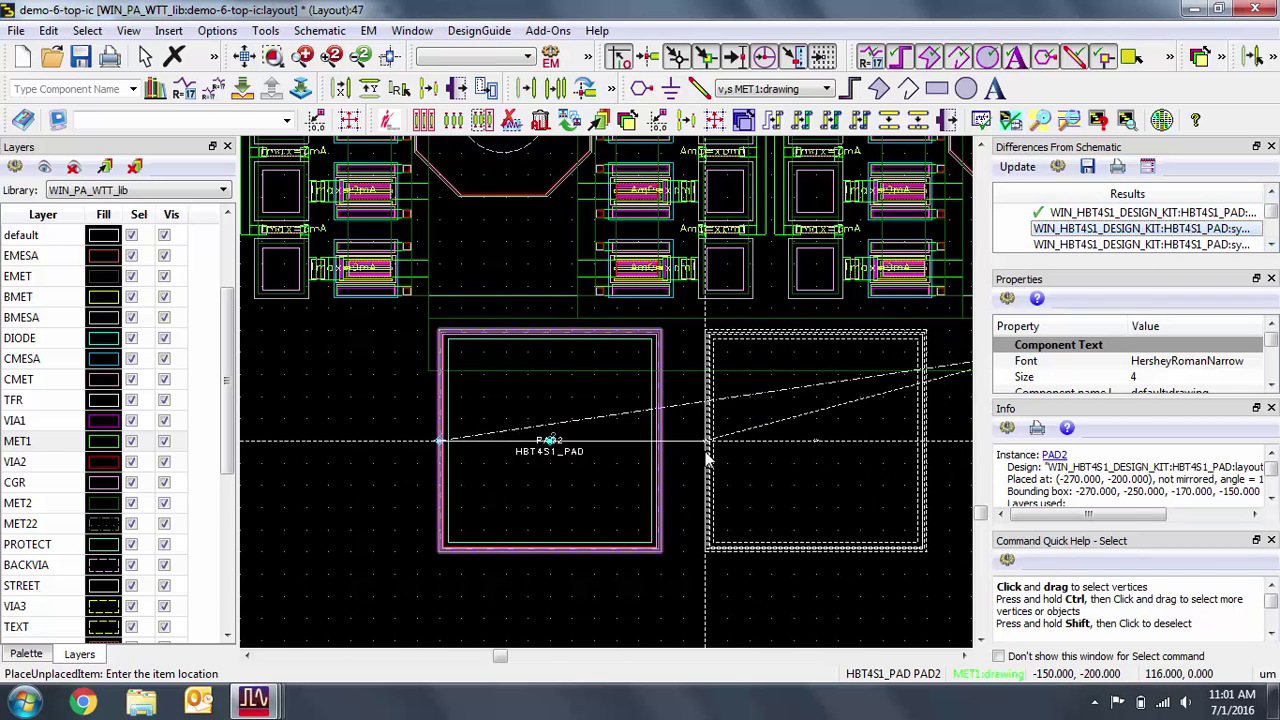
{"action": "left_click", "coordinate": [705, 440]}
{"action": "scroll", "coordinate": [737, 440], "scroll_direction": "down", "scroll_amount": 1}
{"action": "scroll", "coordinate": [737, 440], "scroll_direction": "down", "scroll_amount": 1}
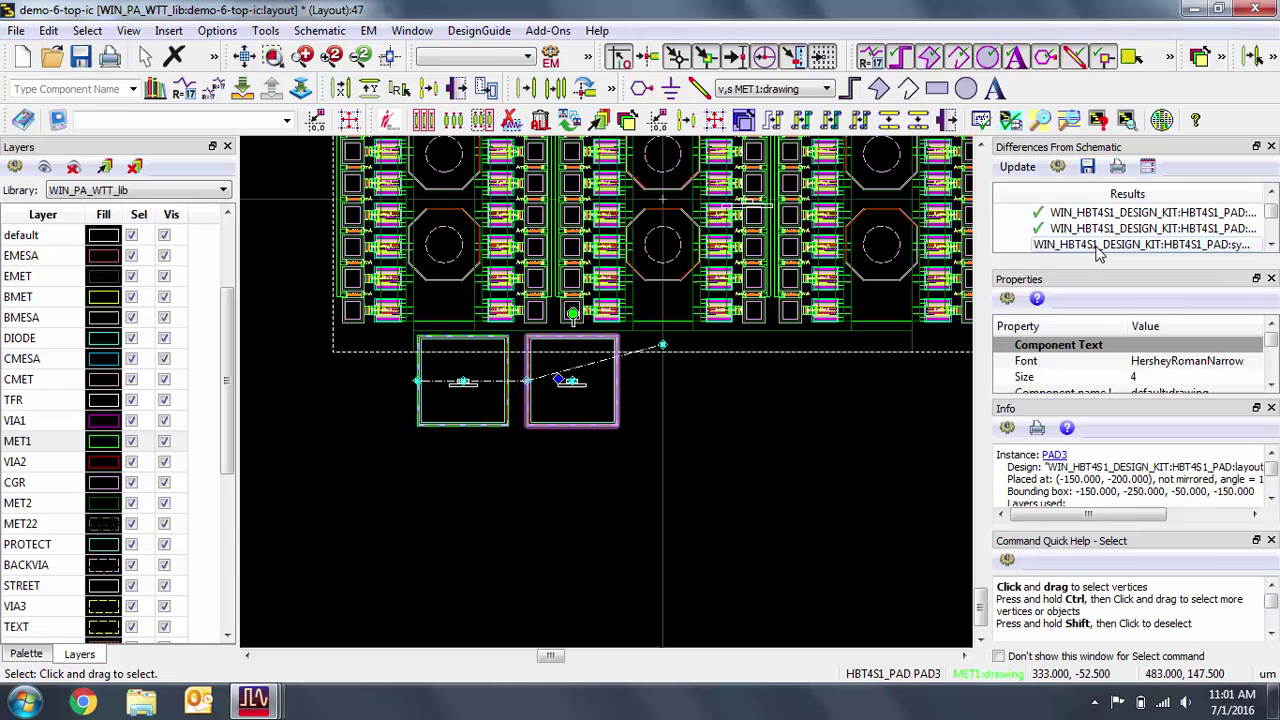
{"action": "left_click", "coordinate": [1140, 245]}
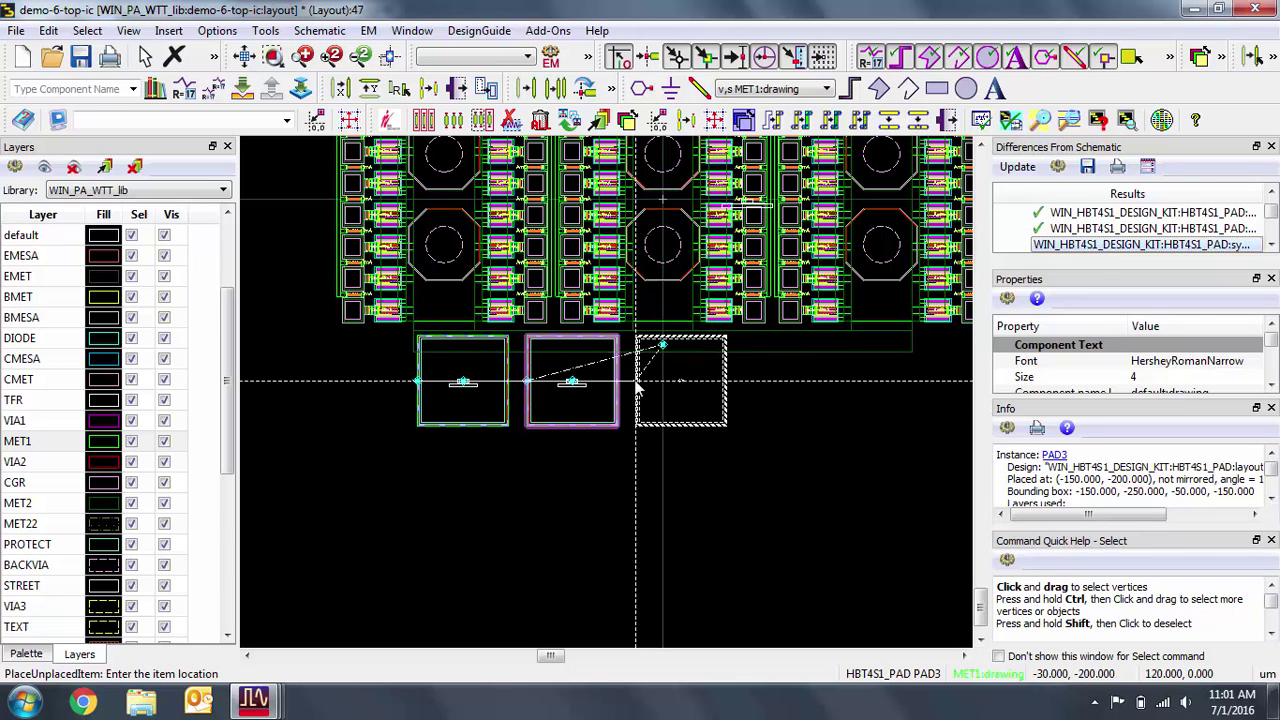
{"action": "left_click", "coordinate": [637, 381]}
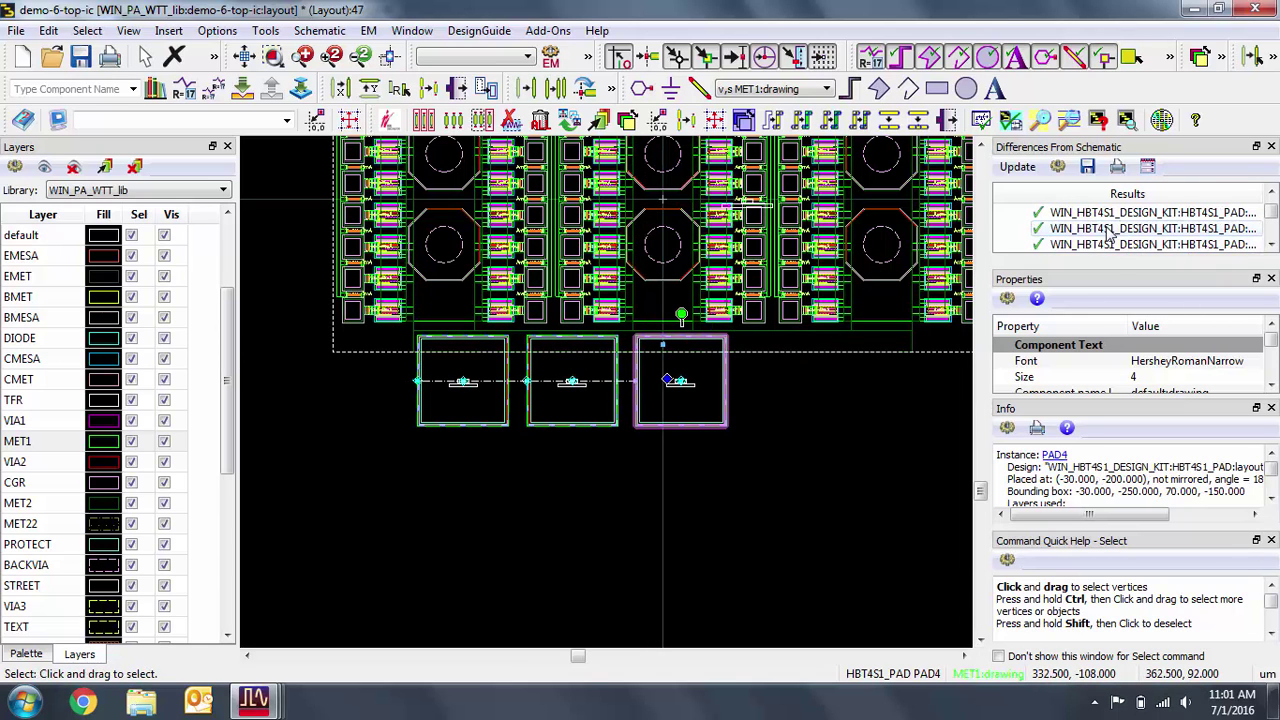
{"action": "left_click", "coordinate": [1271, 245]}
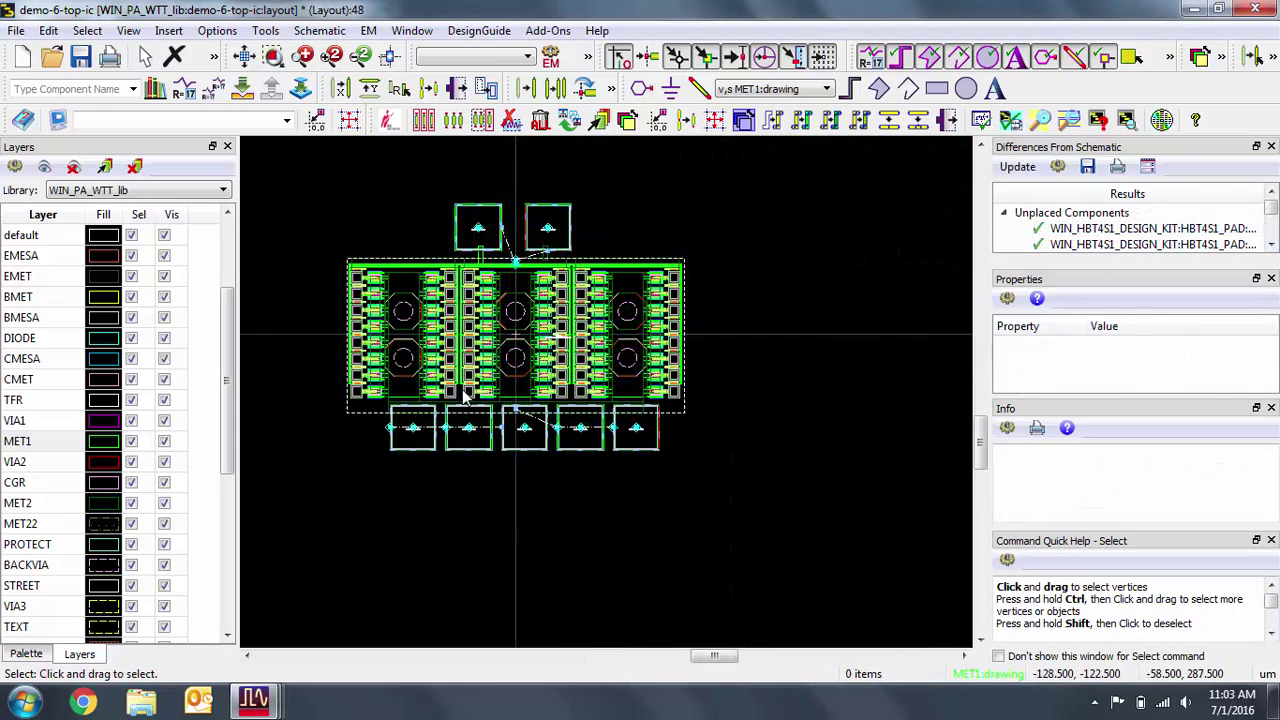
{"action": "scroll", "coordinate": [485, 396], "scroll_direction": "up", "scroll_amount": 2}
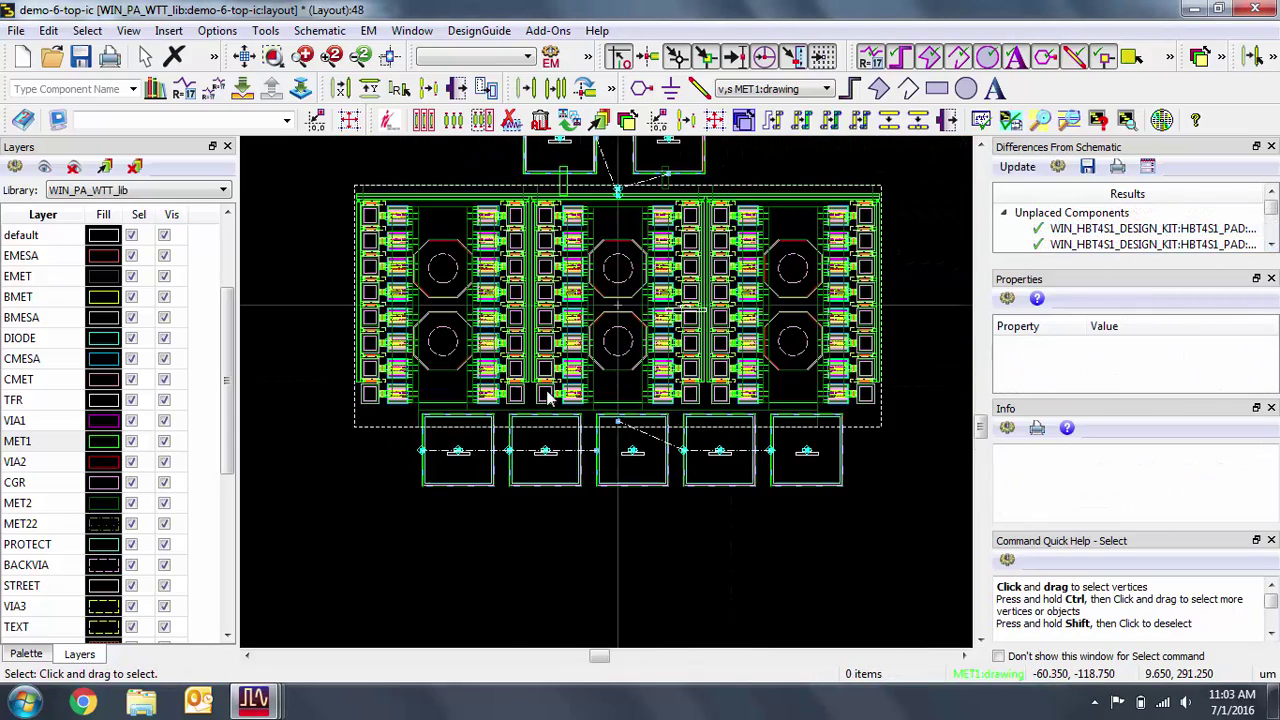